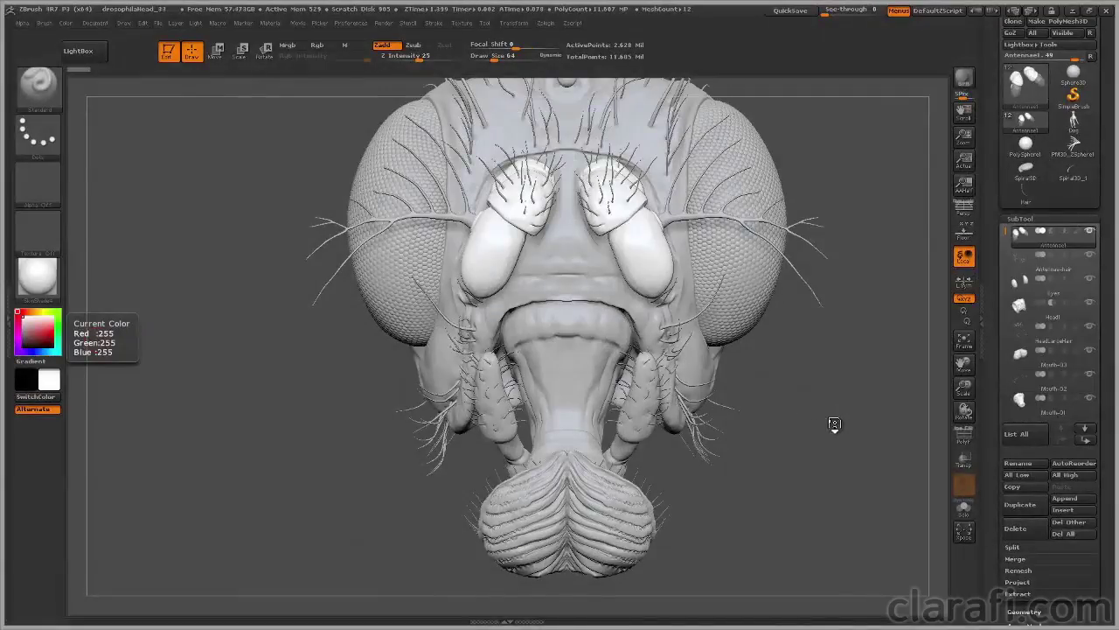
Step: Examine the fly head from several angles, including the antennae, compound eyes, mouthparts and existing hairs
left_click_drag(837, 423, 852, 393)
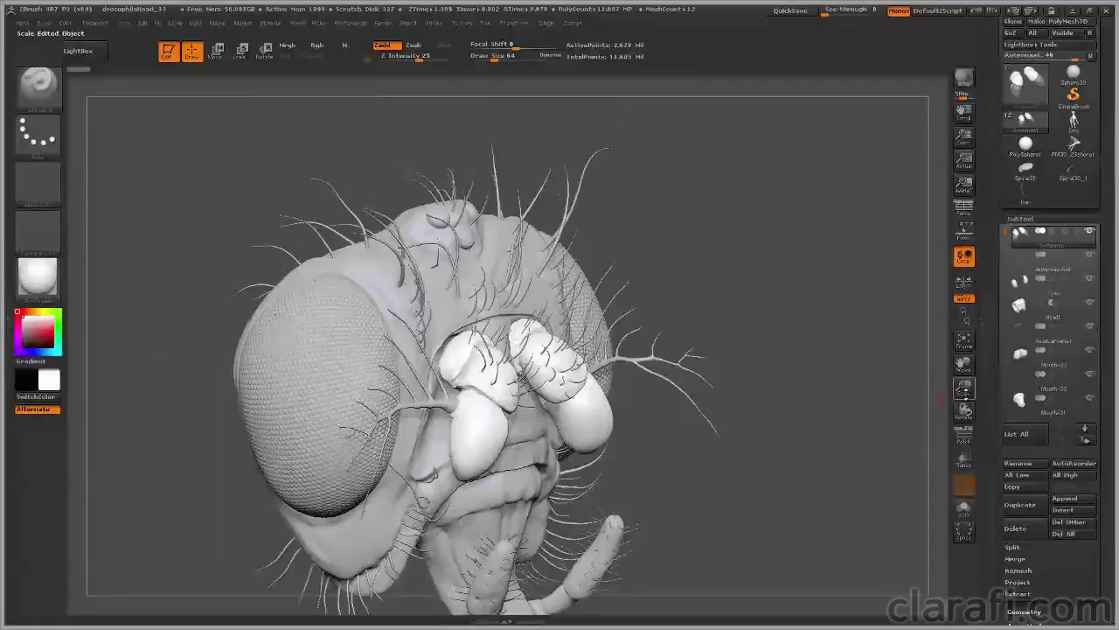
left_click_drag(963, 390, 965, 438)
left_click_drag(836, 159, 787, 384, "alt")
left_click_drag(862, 205, 540, 295)
left_click_drag(736, 190, 813, 525)
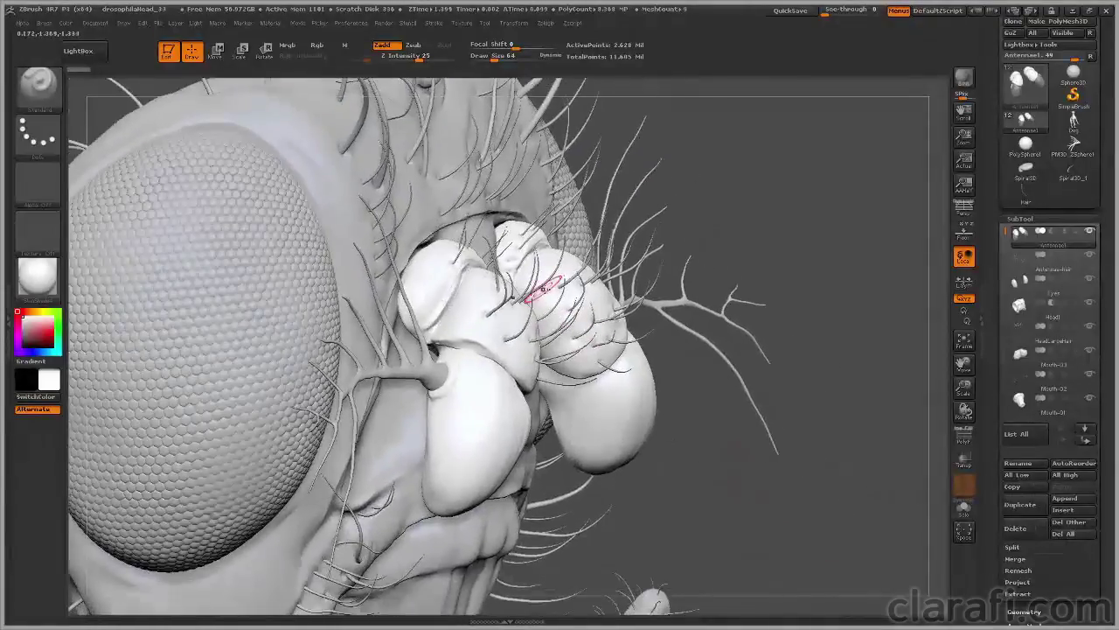
left_click_drag(694, 495, 647, 269, "alt")
mouse_move(705, 587)
left_mouse_down("alt")
mouse_move(705, 399)
mouse_move(716, 438)
mouse_move(712, 425)
left_mouse_up("alt")
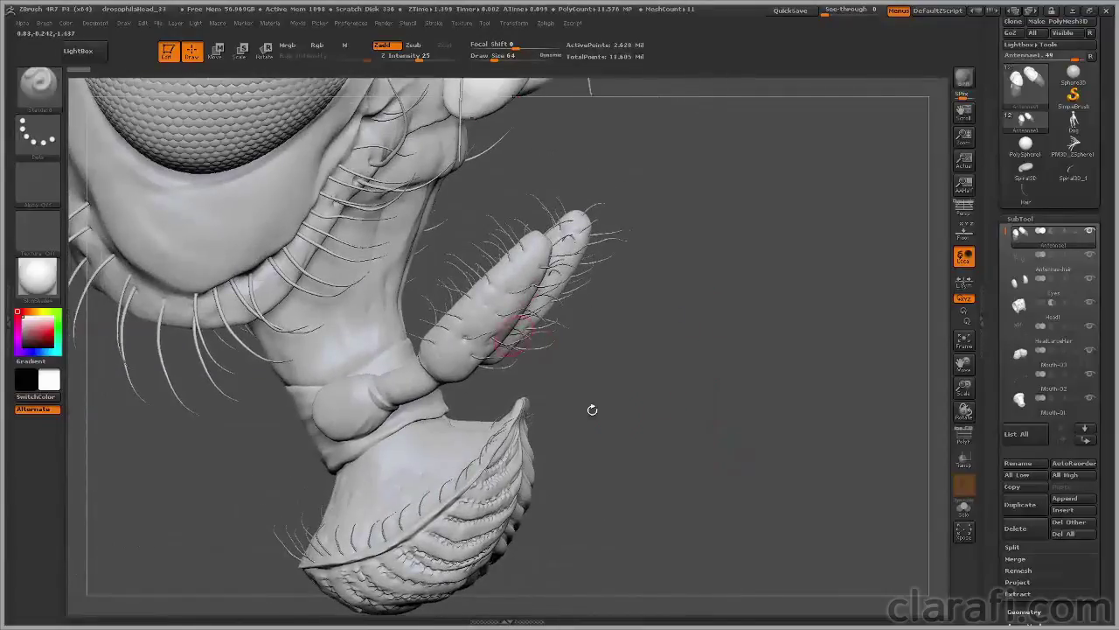
left_click_drag(618, 414, 712, 495)
left_click_drag(206, 448, 291, 443)
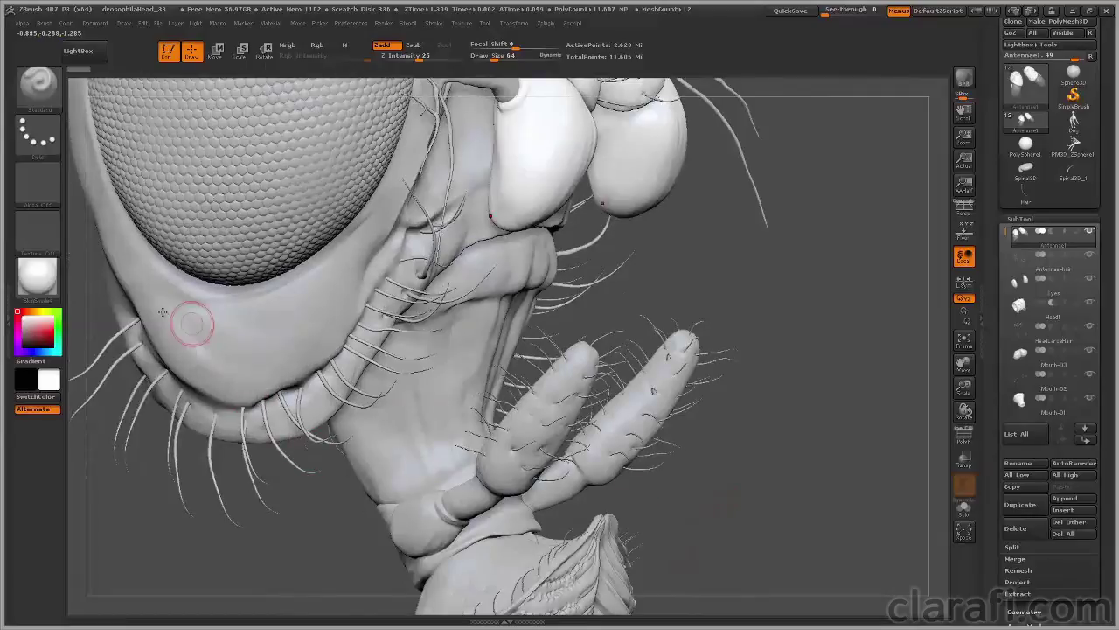
left_click_drag(724, 457, 807, 496)
left_click_drag(817, 370, 827, 438, "alt")
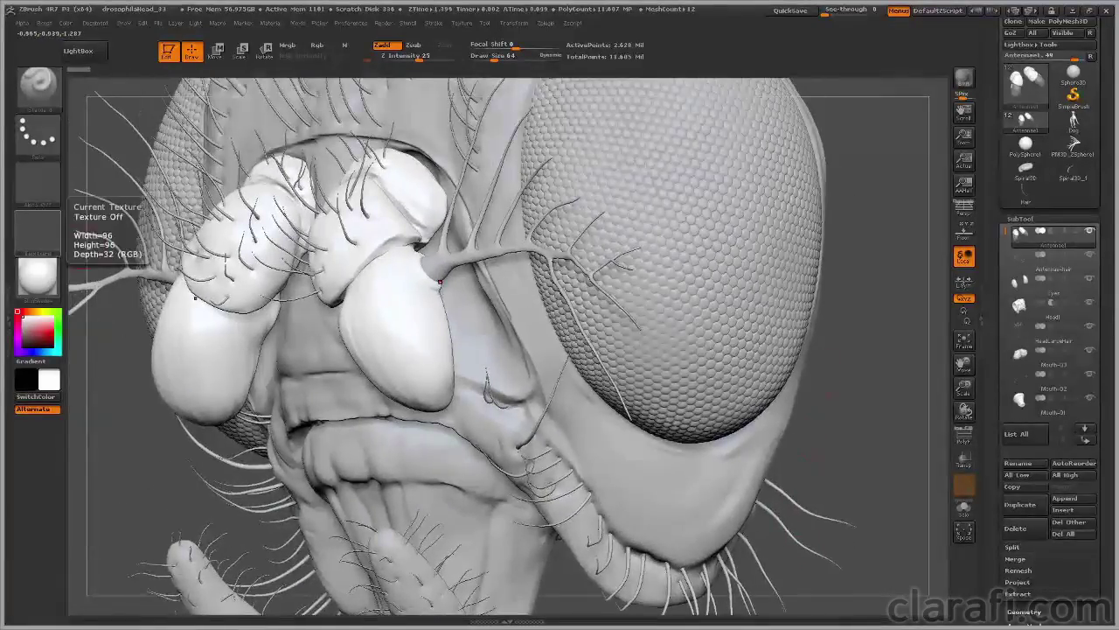
Step: Switch to the browser, open the fly head reference photo at full size and move its window off the model
key("alt+Tab")
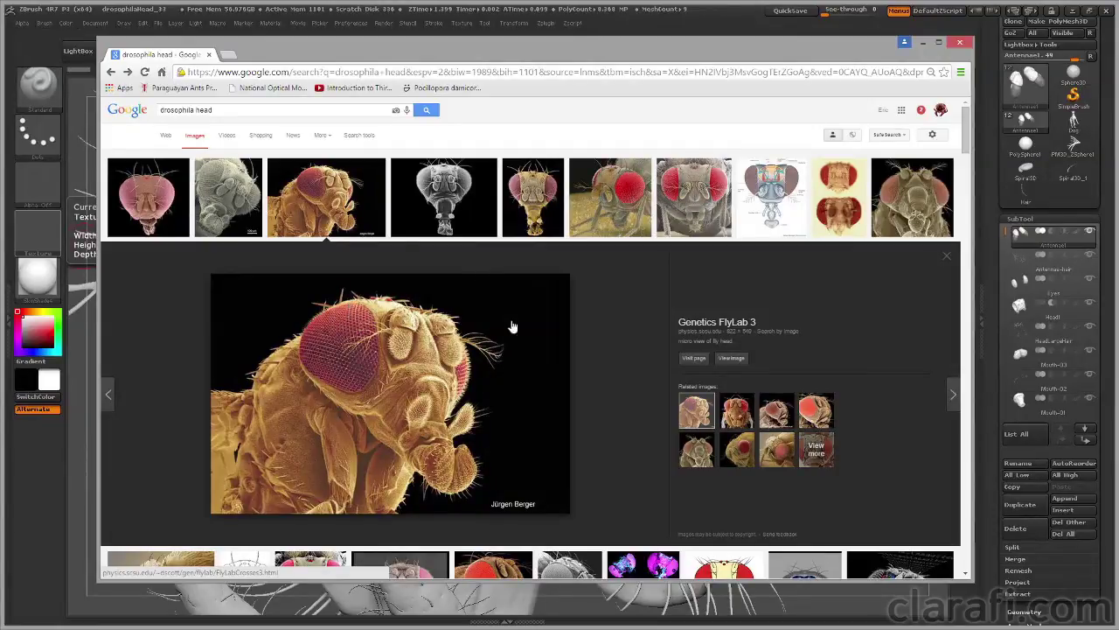
left_click(732, 358)
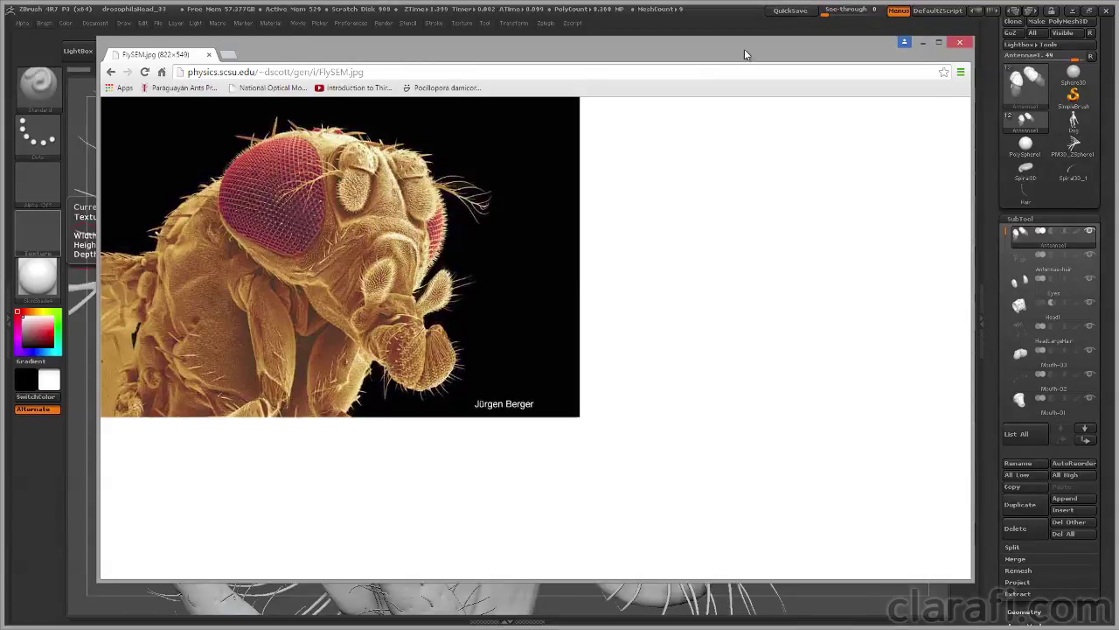
mouse_move(742, 50)
left_mouse_down()
mouse_move(723, 61)
mouse_move(0, 64)
left_mouse_up()
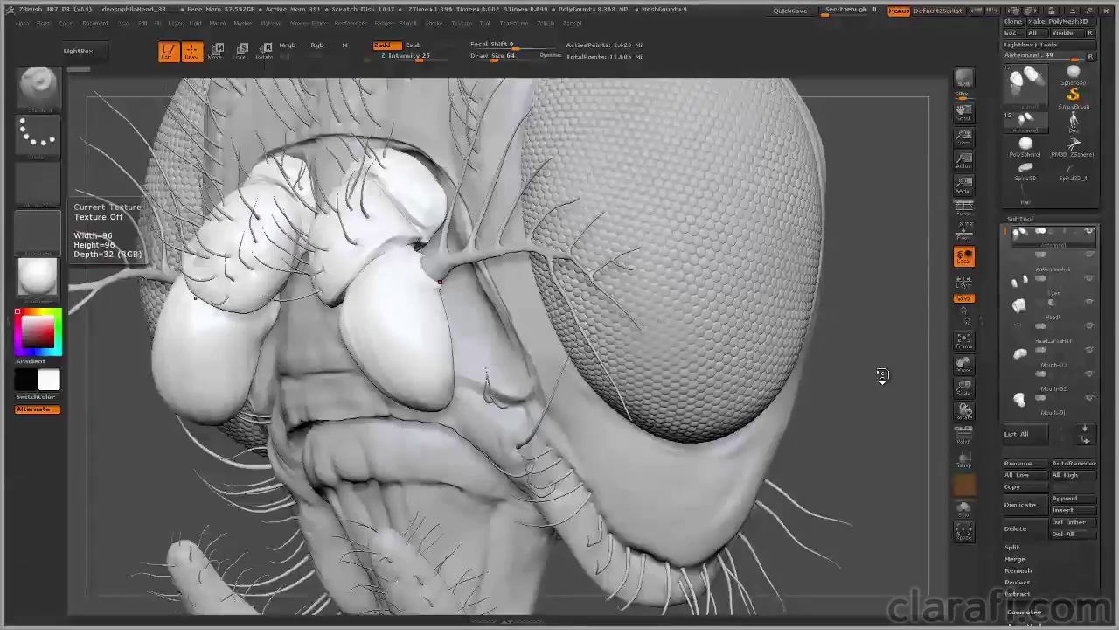
Step: Isolate the antennae subtool with Solo mode and bring both antennae into close view
left_click_drag(882, 375, 909, 394)
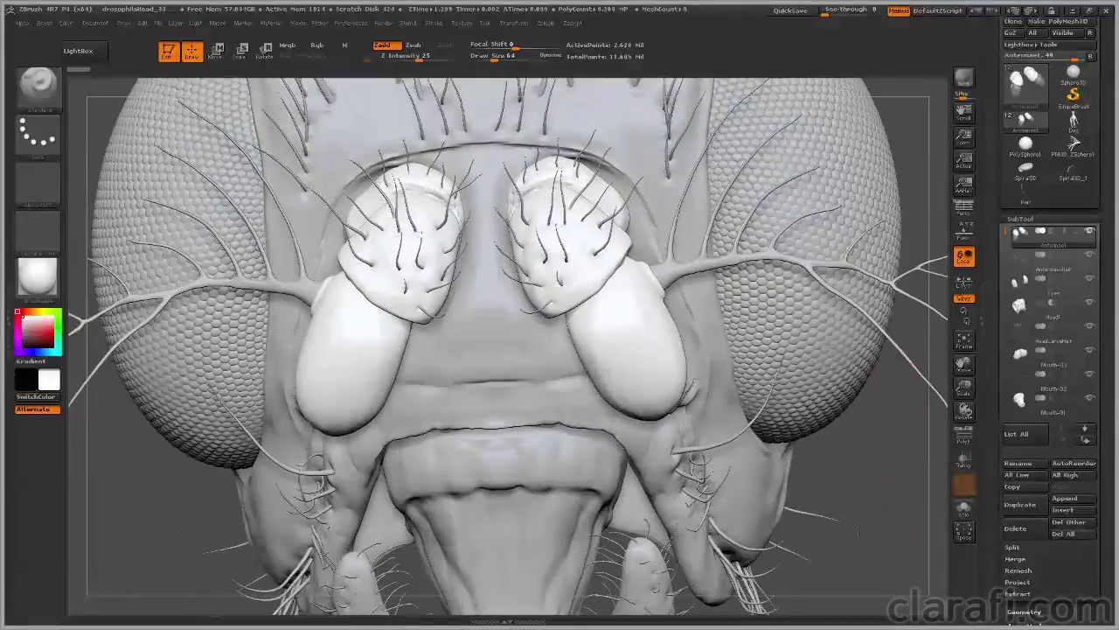
left_click_drag(857, 535, 925, 319)
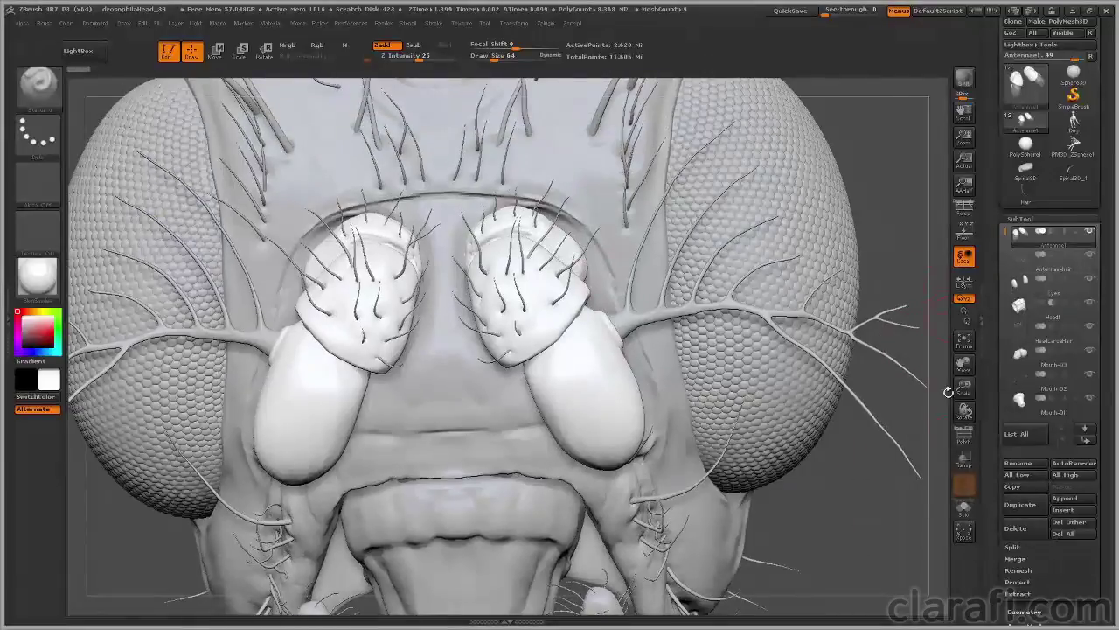
left_click(963, 510)
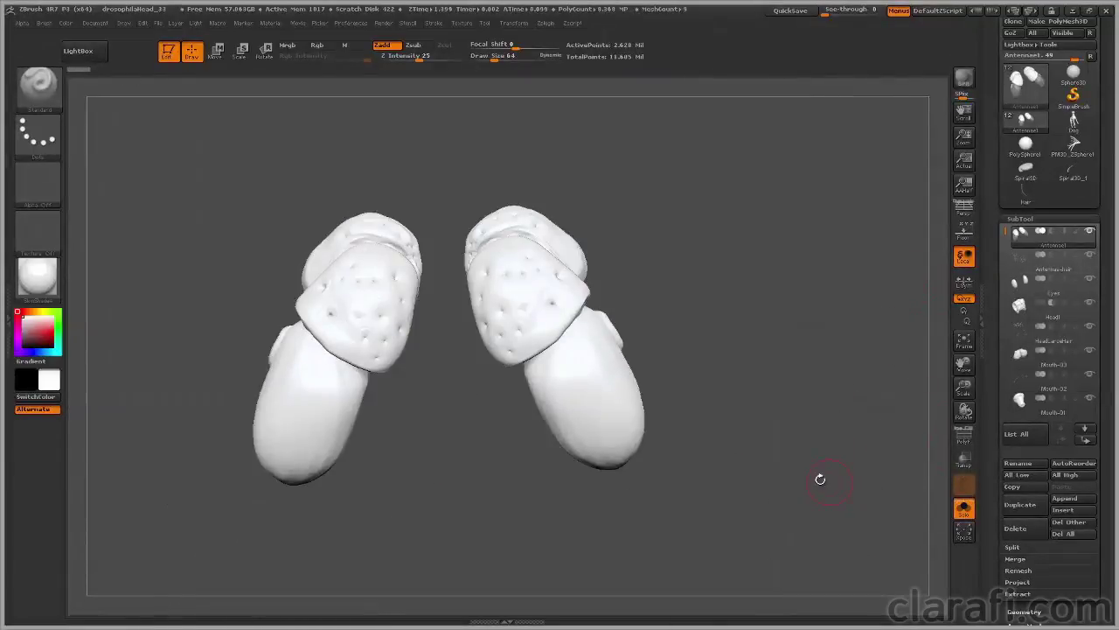
mouse_move(787, 471)
left_mouse_down()
mouse_move(815, 454)
mouse_move(749, 474)
mouse_move(805, 468)
left_mouse_up()
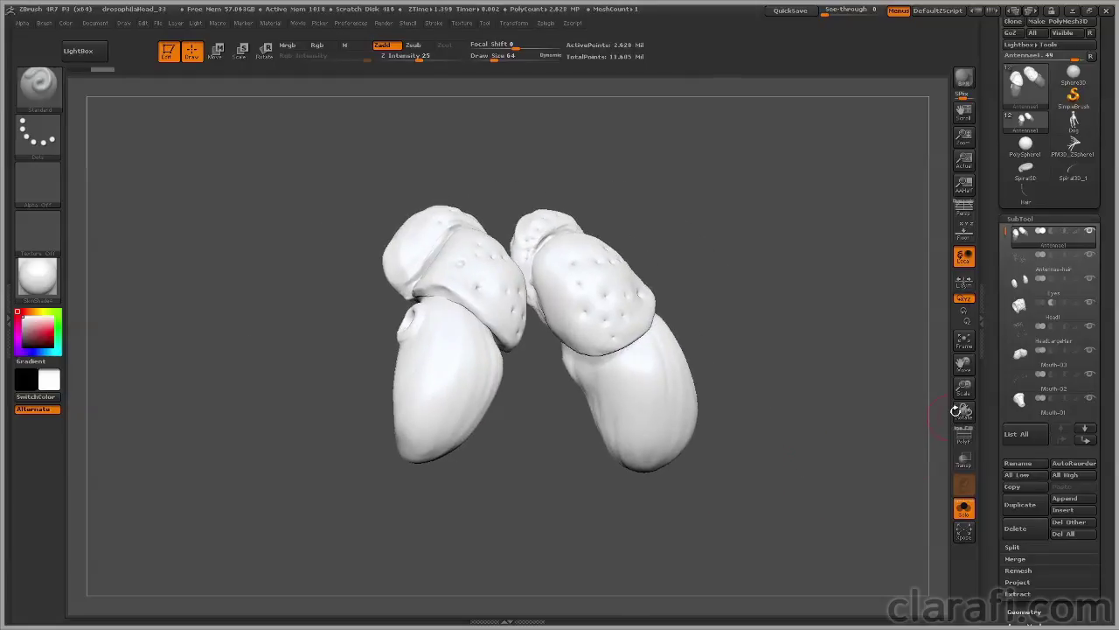
left_click_drag(963, 400, 949, 444)
left_click_drag(725, 456, 580, 484, "alt")
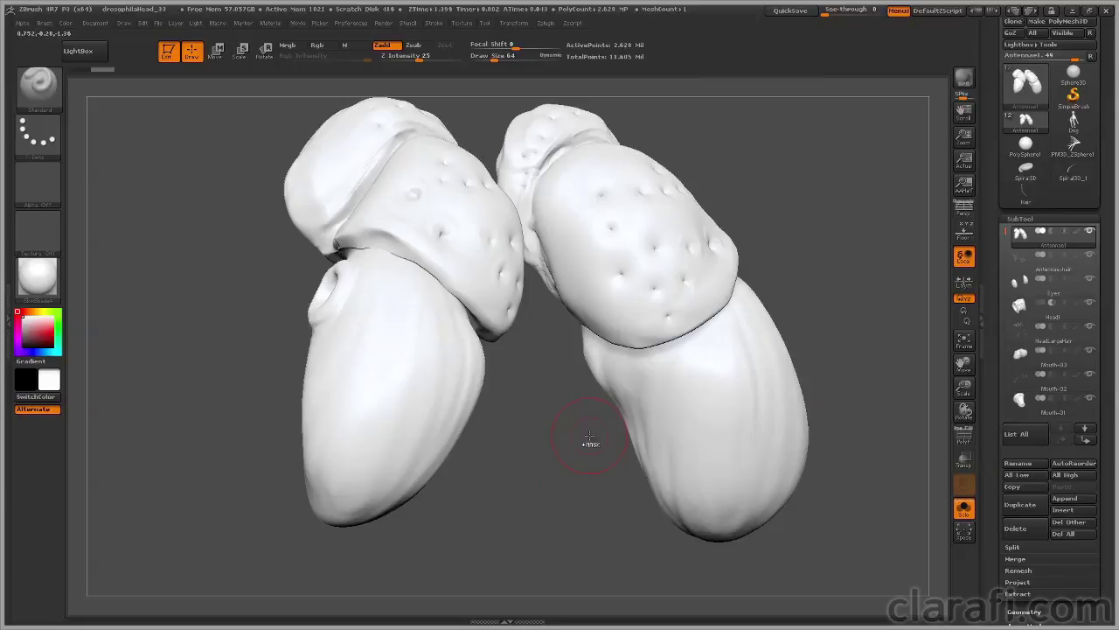
Step: Choose MaskPen as the masking brush
left_click(44, 88)
left_click(39, 85)
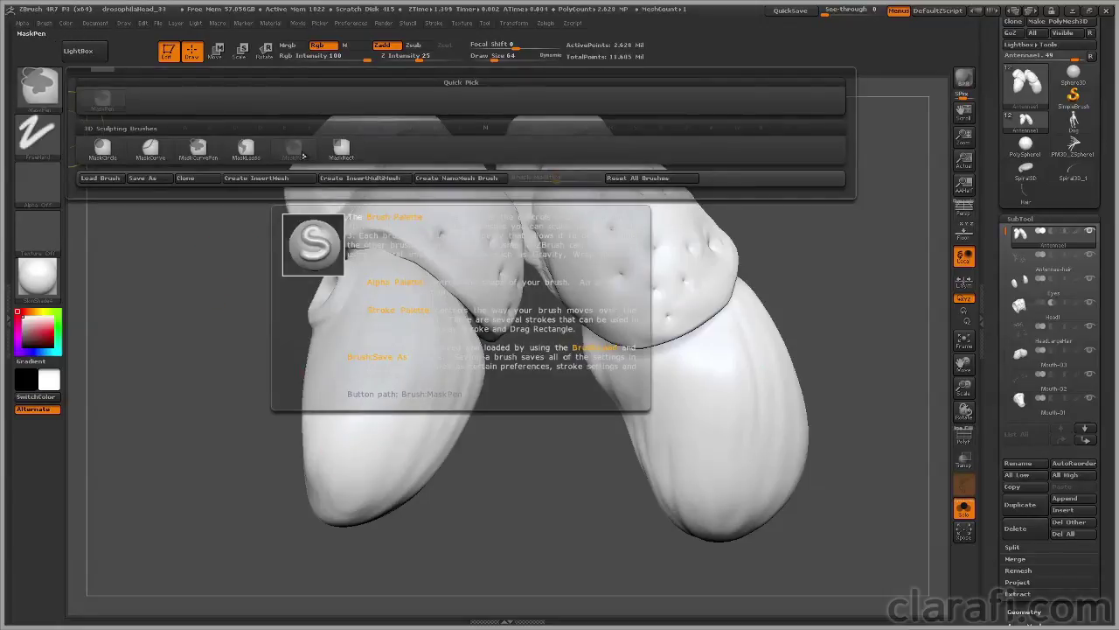
left_click(303, 157)
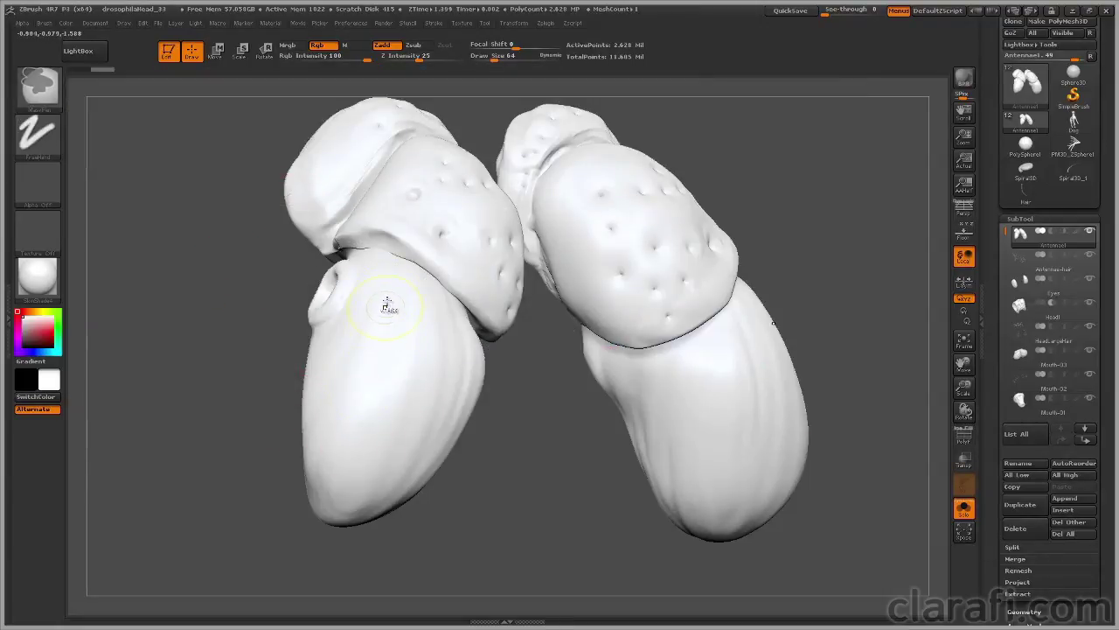
Step: Paint a mask over the front and outer side of the large lower antenna segments
mouse_move(388, 302)
left_mouse_down("ctrl")
mouse_move(358, 420)
mouse_move(380, 363)
mouse_move(406, 332)
mouse_move(411, 345)
left_mouse_up("ctrl")
left_click_drag(508, 421, 446, 404)
mouse_move(431, 331)
left_mouse_down("ctrl")
mouse_move(437, 433)
mouse_move(376, 490)
mouse_move(337, 490)
mouse_move(324, 391)
left_mouse_up("ctrl")
left_click_drag(375, 293, 339, 378, "ctrl")
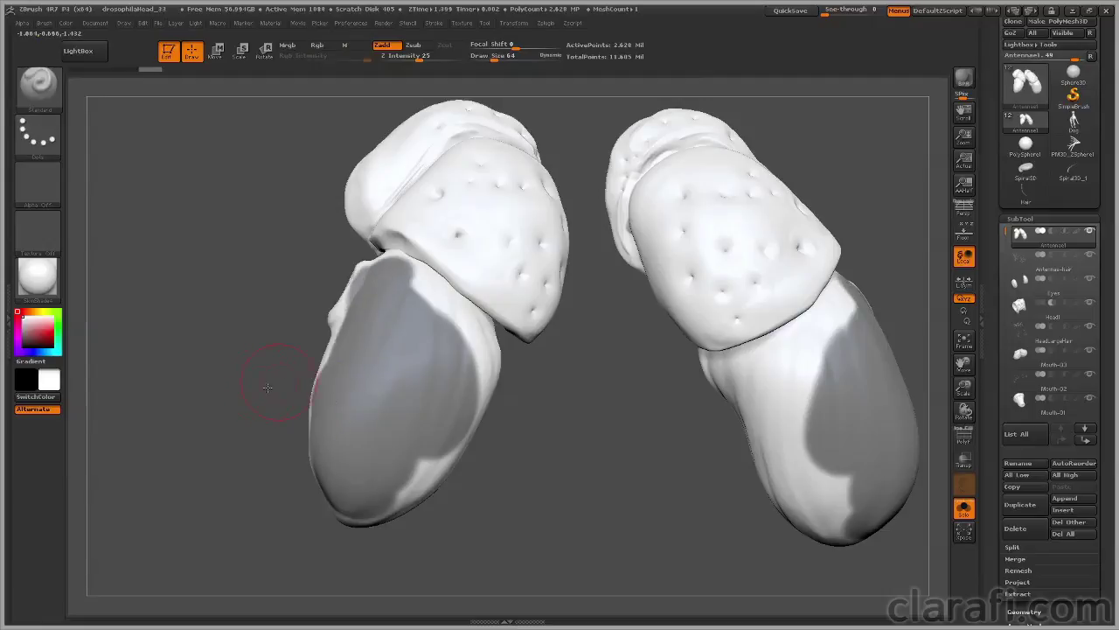
left_click_drag(258, 382, 358, 368)
mouse_move(350, 325)
left_mouse_down("ctrl")
mouse_move(316, 279)
mouse_move(272, 273)
mouse_move(300, 373)
mouse_move(350, 372)
left_mouse_up("ctrl")
mouse_move(488, 317)
left_mouse_down("alt")
mouse_move(575, 321)
mouse_move(503, 323)
left_mouse_up("alt")
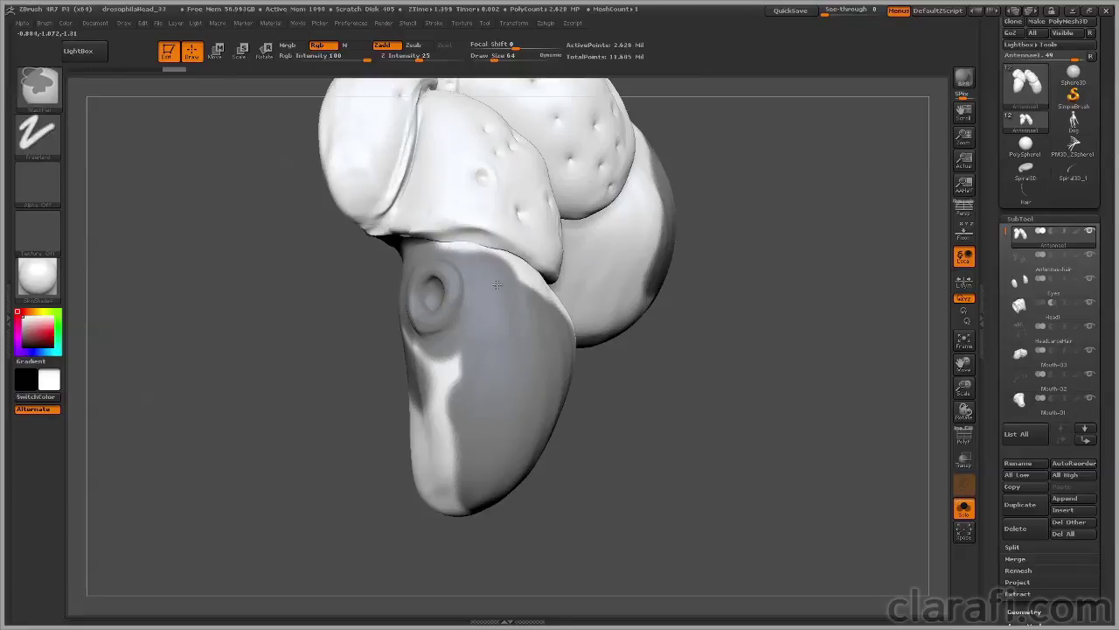
mouse_move(655, 370)
left_mouse_down()
mouse_move(772, 350)
mouse_move(726, 381)
mouse_move(542, 311)
mouse_move(815, 351)
left_mouse_up()
Step: Reduce the draw size to 24 and erase the mask that spilled onto the middle segment's lower rim
left_click_drag(963, 388, 930, 409)
left_click_drag(496, 59, 479, 60)
key("b")
key("c")
key("b")
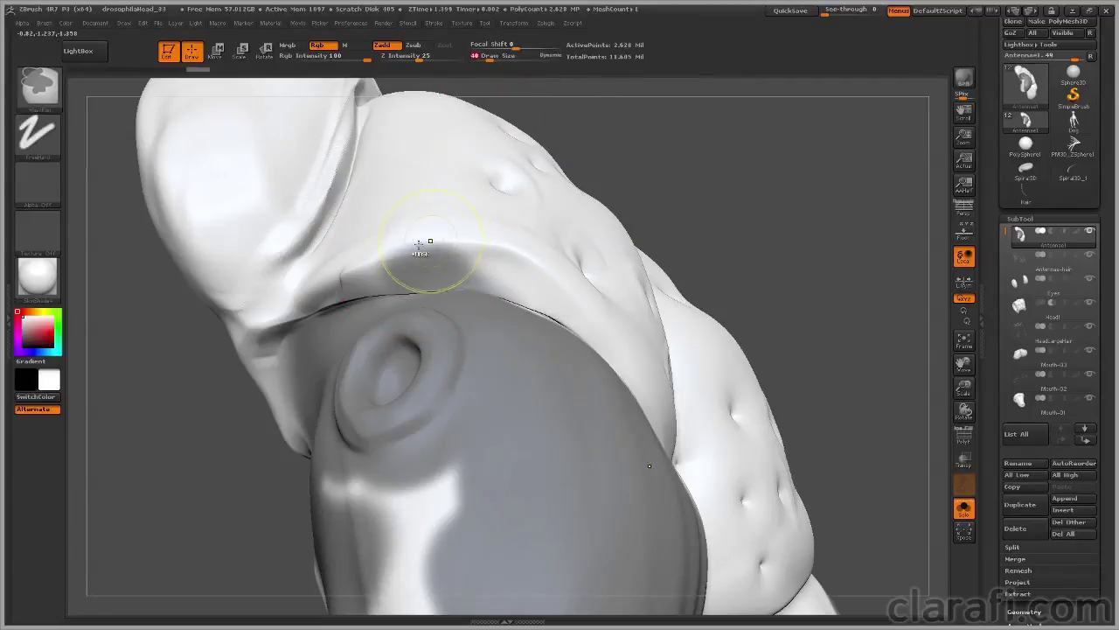
mouse_move(402, 266)
left_mouse_down("ctrl+alt")
mouse_move(425, 265)
mouse_move(347, 274)
left_mouse_up("ctrl+alt")
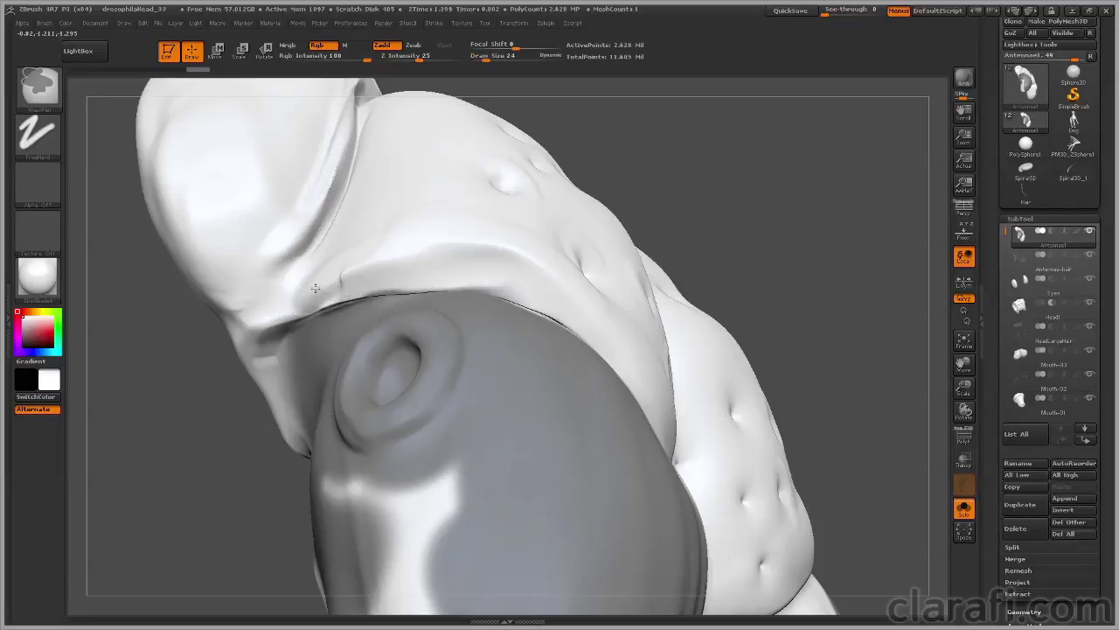
key("b")
key("s")
key("t")
Step: Extend the mask over the lower segment's surface around and just below the round socket
mouse_move(707, 212)
left_mouse_down()
mouse_move(670, 357)
mouse_move(464, 280)
mouse_move(523, 299)
left_mouse_up()
key("ctrl")
left_click_drag(752, 372, 652, 344)
mouse_move(449, 307)
left_mouse_down("ctrl")
mouse_move(486, 296)
mouse_move(425, 260)
mouse_move(588, 297)
mouse_move(515, 327)
mouse_move(517, 358)
mouse_move(647, 357)
mouse_move(692, 320)
mouse_move(844, 346)
mouse_move(861, 376)
left_mouse_up("ctrl")
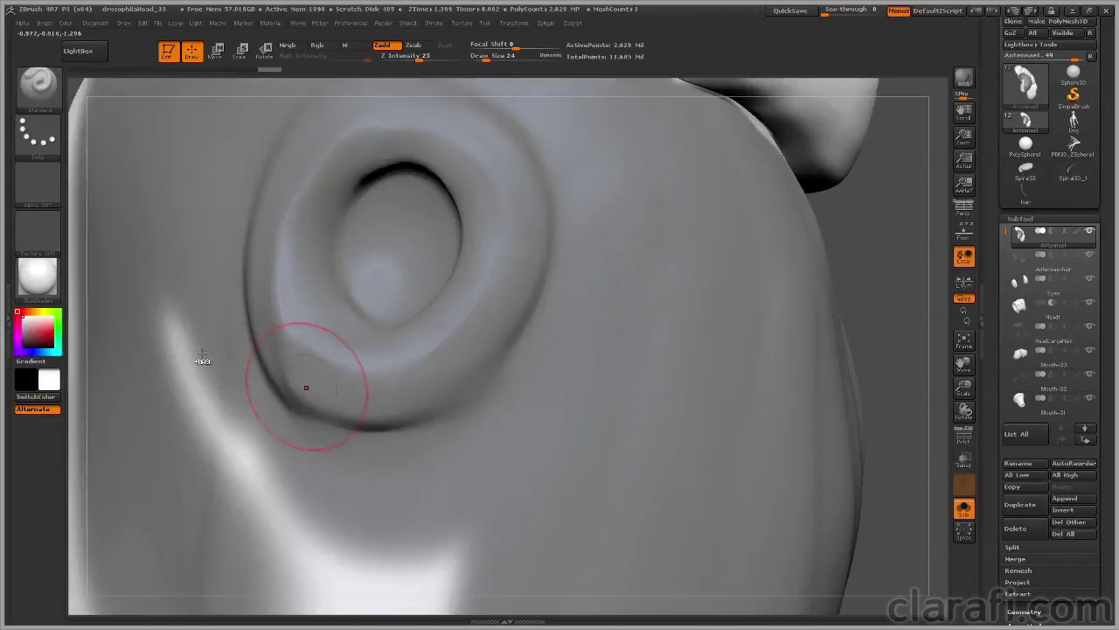
left_click_drag(263, 539, 322, 546, "ctrl")
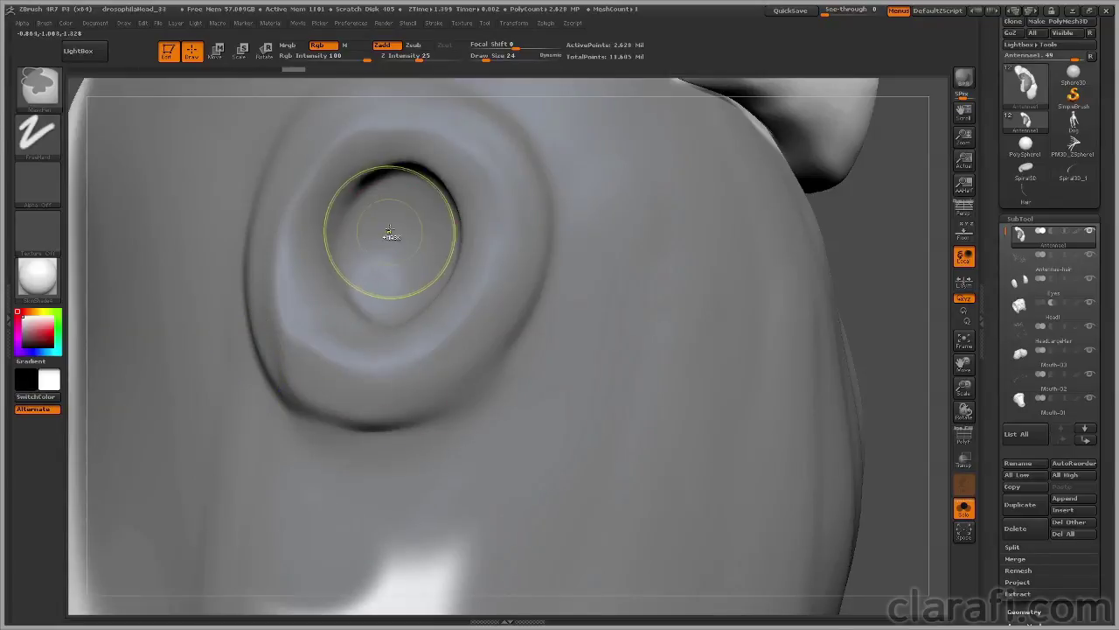
Step: Erase the mask from the round socket and its raised ring on the lower antenna segment
mouse_move(393, 230)
left_mouse_down("ctrl+alt")
mouse_move(377, 259)
mouse_move(411, 300)
mouse_move(346, 262)
mouse_move(373, 165)
mouse_move(459, 298)
mouse_move(404, 144)
mouse_move(350, 355)
mouse_move(344, 125)
mouse_move(440, 344)
left_mouse_up("ctrl+alt")
left_click_drag(970, 386, 925, 336)
left_click_drag(794, 394, 744, 374)
mouse_move(407, 238)
left_mouse_down("ctrl+alt")
mouse_move(435, 304)
mouse_move(375, 378)
left_mouse_up("ctrl+alt")
Step: Mask the unpainted side of the lower antenna segment from below the socket toward its tip
mouse_move(752, 337)
left_mouse_down()
mouse_move(702, 281)
mouse_move(580, 307)
left_mouse_up()
mouse_move(437, 310)
left_mouse_down("ctrl")
mouse_move(342, 483)
mouse_move(344, 531)
left_mouse_up("ctrl")
left_click_drag(366, 339, 319, 482, "ctrl")
left_click_drag(625, 447, 749, 339, "alt")
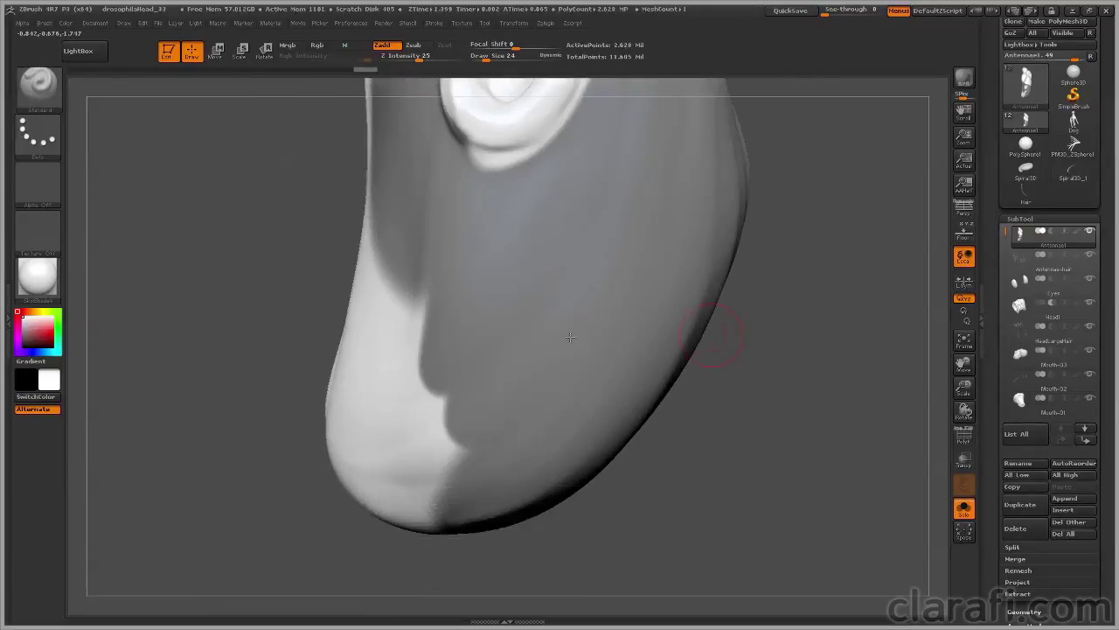
mouse_move(426, 298)
left_mouse_down("ctrl")
mouse_move(425, 439)
mouse_move(453, 428)
mouse_move(374, 441)
mouse_move(425, 378)
left_mouse_up("ctrl")
Step: Set the draw size to 40 and mask the tip and remaining back and inner sides of the lower antenna segment
mouse_move(302, 516)
left_mouse_down()
mouse_move(464, 515)
mouse_move(627, 535)
left_mouse_up()
left_click_drag(488, 59, 506, 60)
mouse_move(414, 262)
left_mouse_down("ctrl")
mouse_move(421, 335)
mouse_move(492, 449)
mouse_move(512, 210)
left_mouse_up("ctrl")
left_click_drag(680, 380, 728, 546, "alt")
left_click_drag(504, 59, 493, 59)
left_click_drag(249, 341, 362, 337)
mouse_move(434, 232)
left_mouse_down("ctrl")
mouse_move(347, 190)
mouse_move(295, 305)
mouse_move(340, 362)
mouse_move(301, 389)
left_mouse_up("ctrl")
mouse_move(688, 336)
left_mouse_down("alt")
mouse_move(740, 282)
mouse_move(804, 285)
left_mouse_up("alt")
mouse_move(254, 206)
left_mouse_down("ctrl")
mouse_move(241, 206)
mouse_move(176, 341)
left_mouse_up("ctrl")
mouse_move(219, 204)
left_mouse_down("ctrl")
mouse_move(180, 189)
mouse_move(317, 248)
mouse_move(320, 530)
mouse_move(331, 367)
mouse_move(308, 453)
left_mouse_up("ctrl")
Step: Mask the upper end of the lower antenna segment where it tucks beneath the middle segment
mouse_move(573, 360)
left_mouse_down("alt")
mouse_move(590, 529)
mouse_move(513, 128)
mouse_move(468, 195)
left_mouse_up("alt")
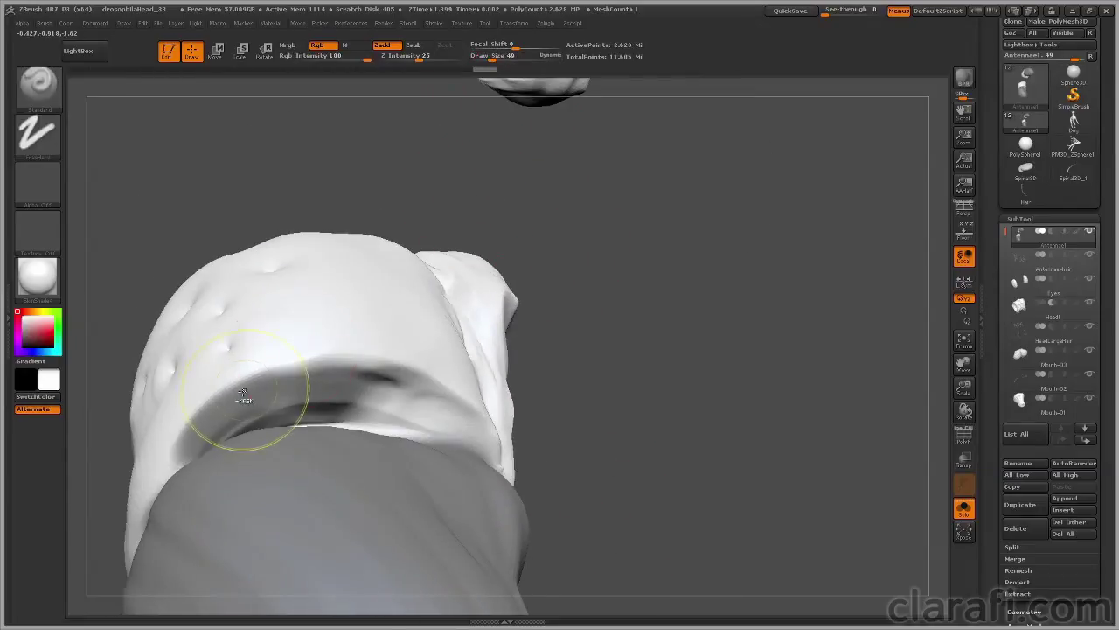
left_click_drag(245, 400, 382, 392, "ctrl")
left_click_drag(594, 341, 516, 335)
left_click_drag(275, 404, 235, 413, "ctrl")
left_click_drag(131, 319, 250, 306)
Step: Erase the mask that spilled onto the middle segment's rim around the joint
left_click_drag(186, 429, 245, 402, "ctrl+alt")
left_click_drag(621, 263, 744, 253)
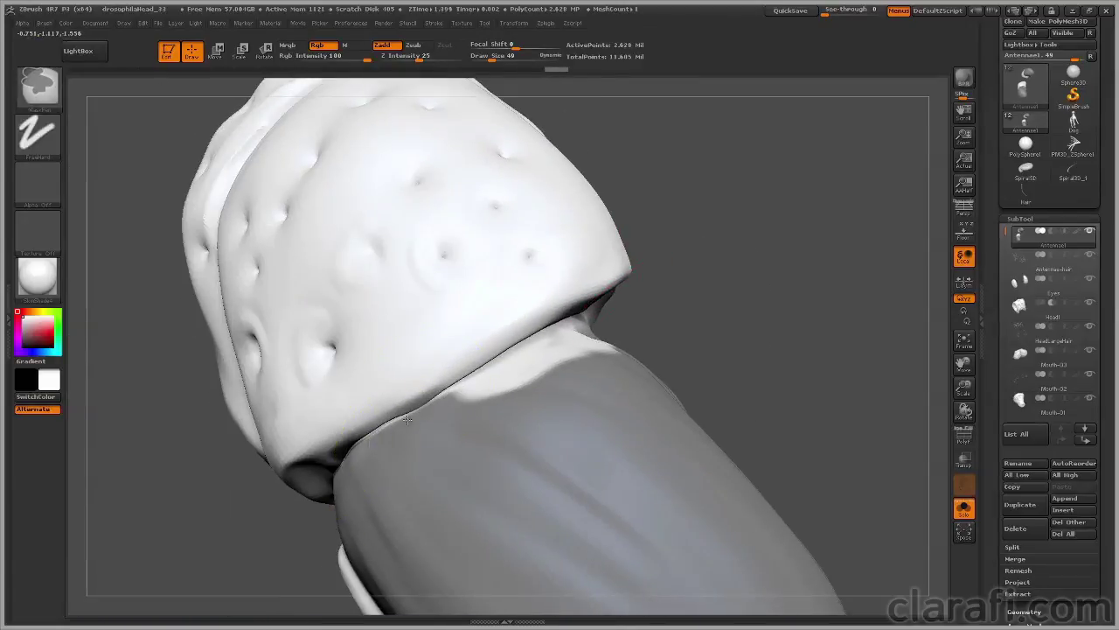
mouse_move(358, 467)
left_mouse_down("ctrl+alt")
mouse_move(472, 389)
mouse_move(345, 481)
left_mouse_up("ctrl+alt")
key("b")
key("s")
key("t")
left_click_drag(224, 548, 315, 472)
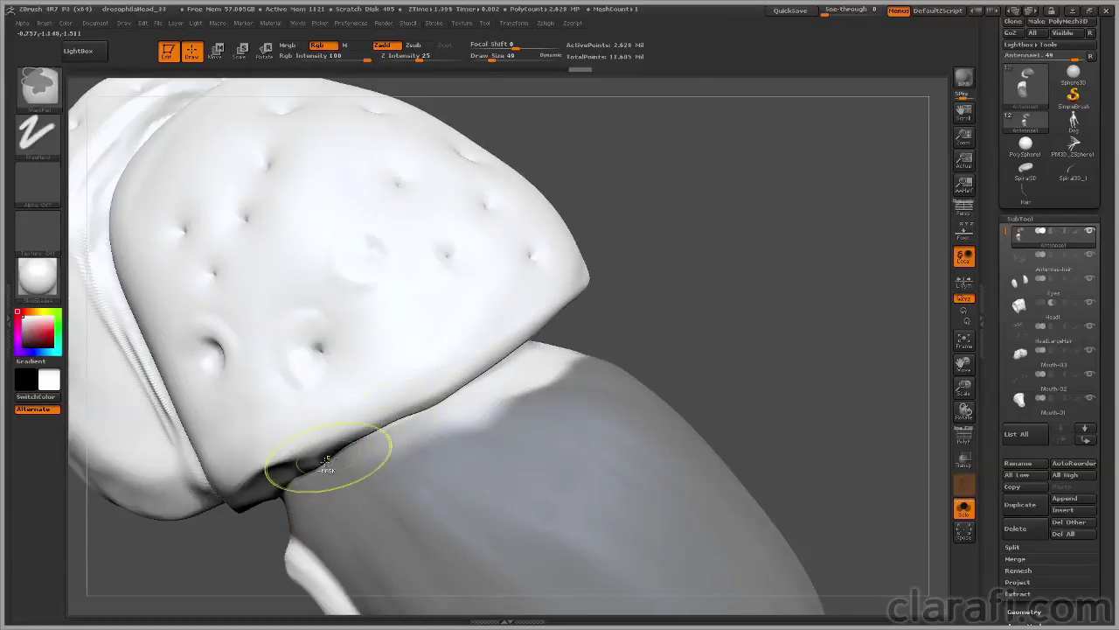
Step: Set the draw size to 26 and mask the remaining strip of the lower segment along the joint
left_click_drag(591, 284, 470, 367)
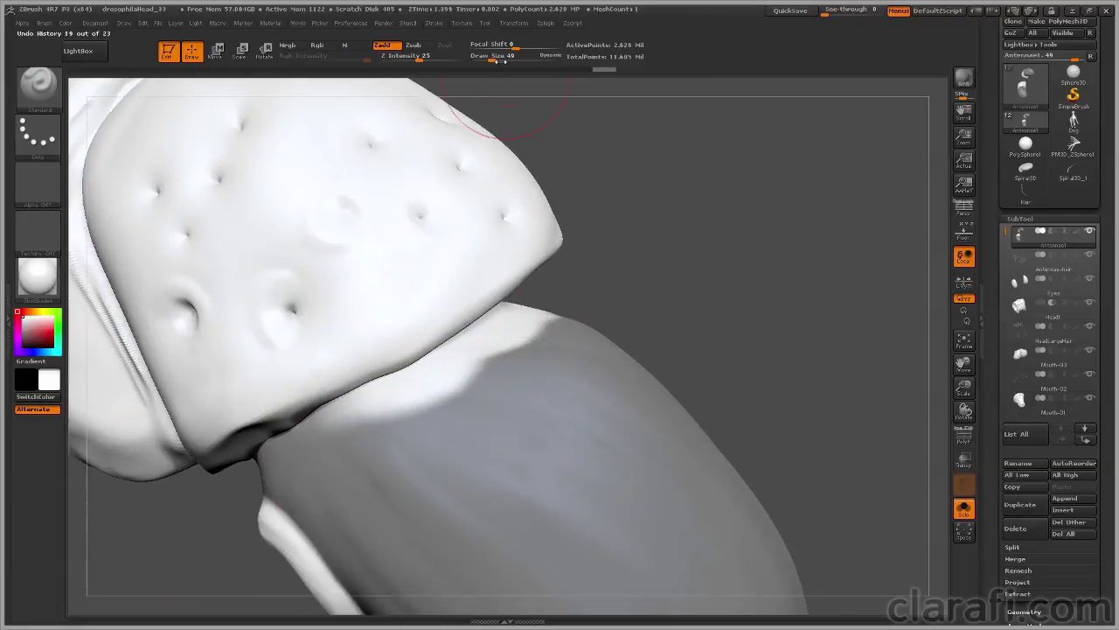
left_click_drag(486, 57, 489, 57)
left_click_drag(607, 225, 579, 278)
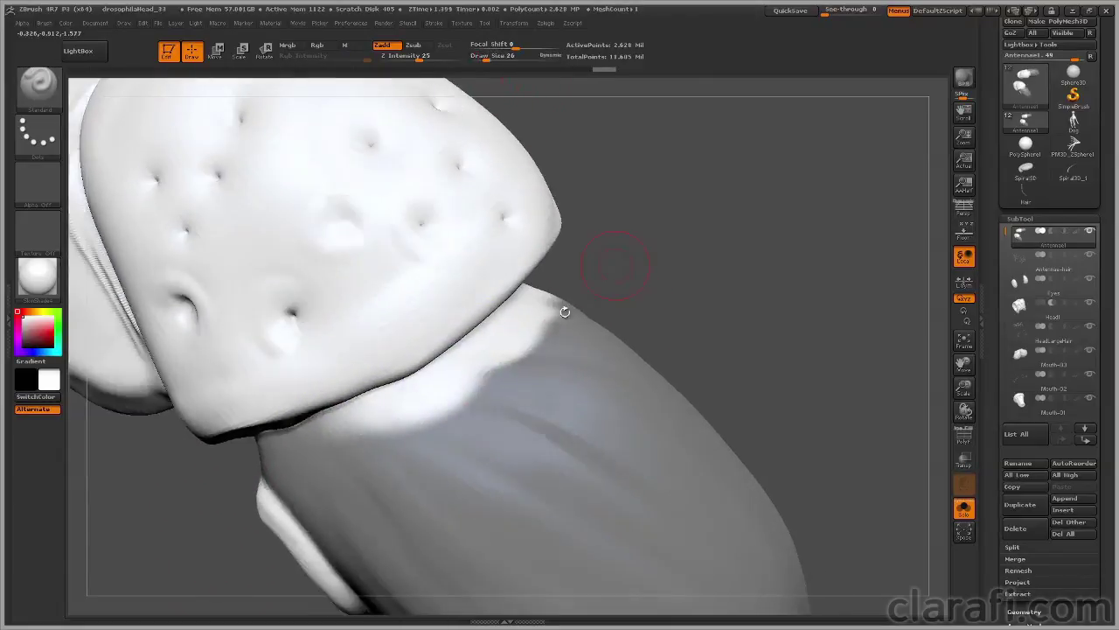
left_click_drag(476, 398, 353, 442, "ctrl")
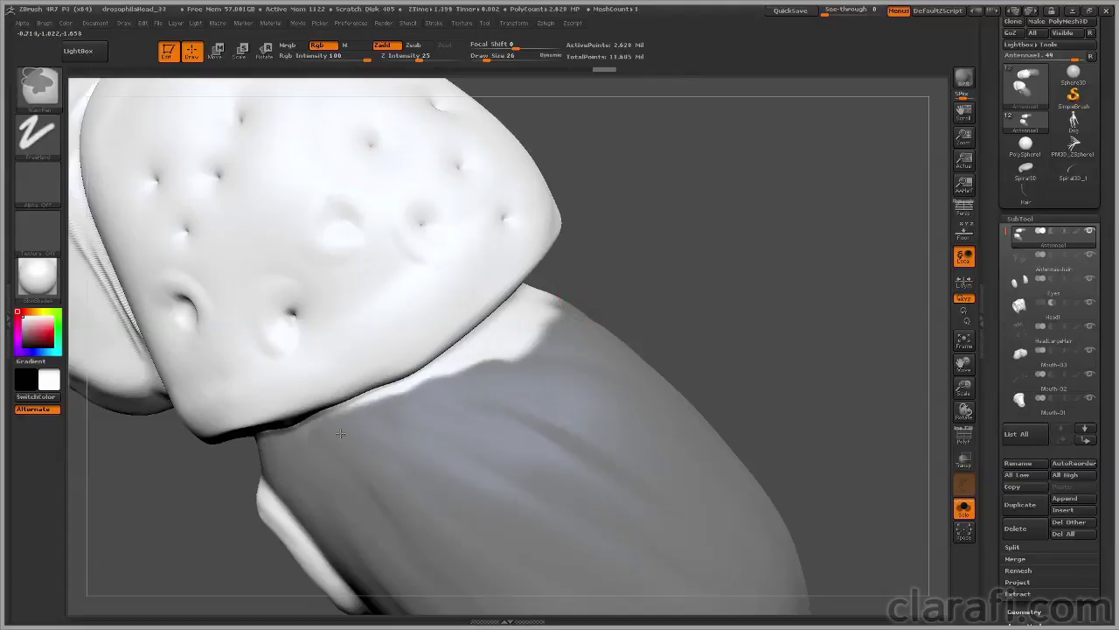
mouse_move(472, 379)
left_mouse_down("ctrl")
mouse_move(446, 390)
mouse_move(577, 294)
mouse_move(708, 241)
left_mouse_up("ctrl")
mouse_move(486, 339)
left_mouse_down("ctrl")
mouse_move(510, 329)
mouse_move(615, 220)
mouse_move(507, 313)
left_mouse_up("ctrl")
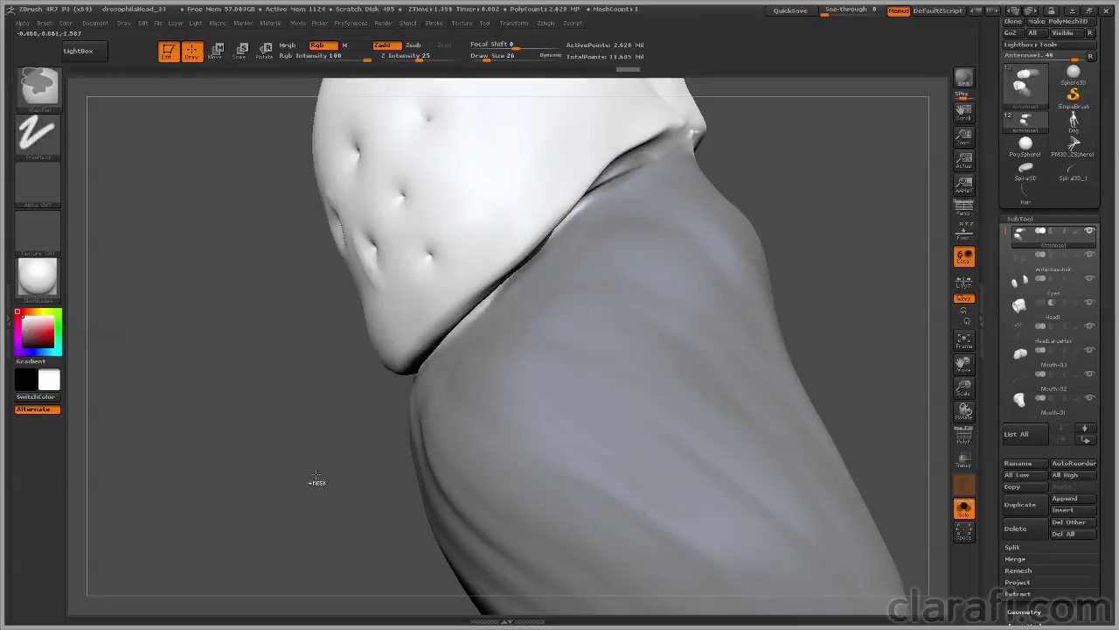
mouse_move(290, 501)
left_mouse_down()
mouse_move(776, 292)
mouse_move(811, 347)
left_mouse_up()
left_click_drag(969, 387, 896, 302)
left_click_drag(662, 482, 789, 493)
Step: Turn on the FiberMesh preview to grow fibers from the masked lower antenna segments and inspect them up close
left_click_drag(841, 426, 1011, 426)
left_click_drag(990, 464, 991, 561)
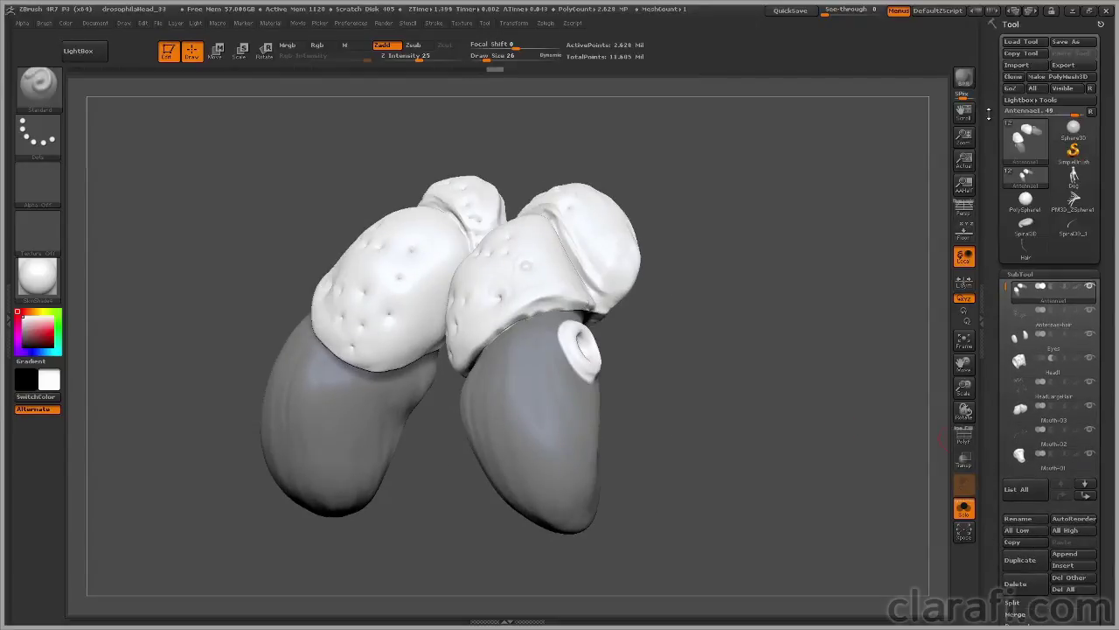
scroll(1006, 193, "down", 5)
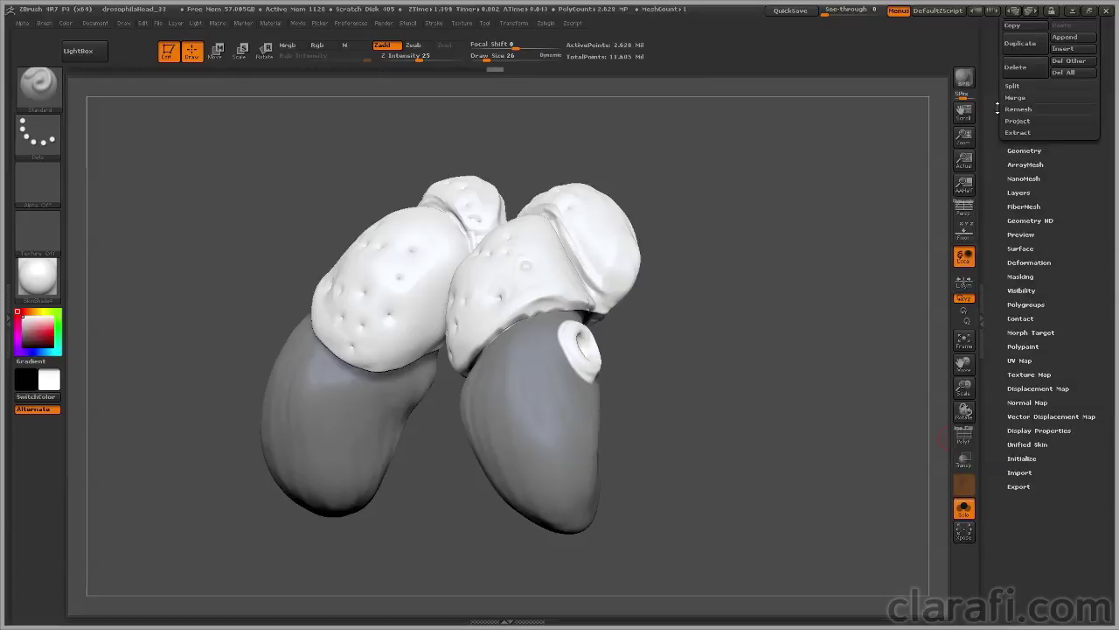
left_click(1024, 146)
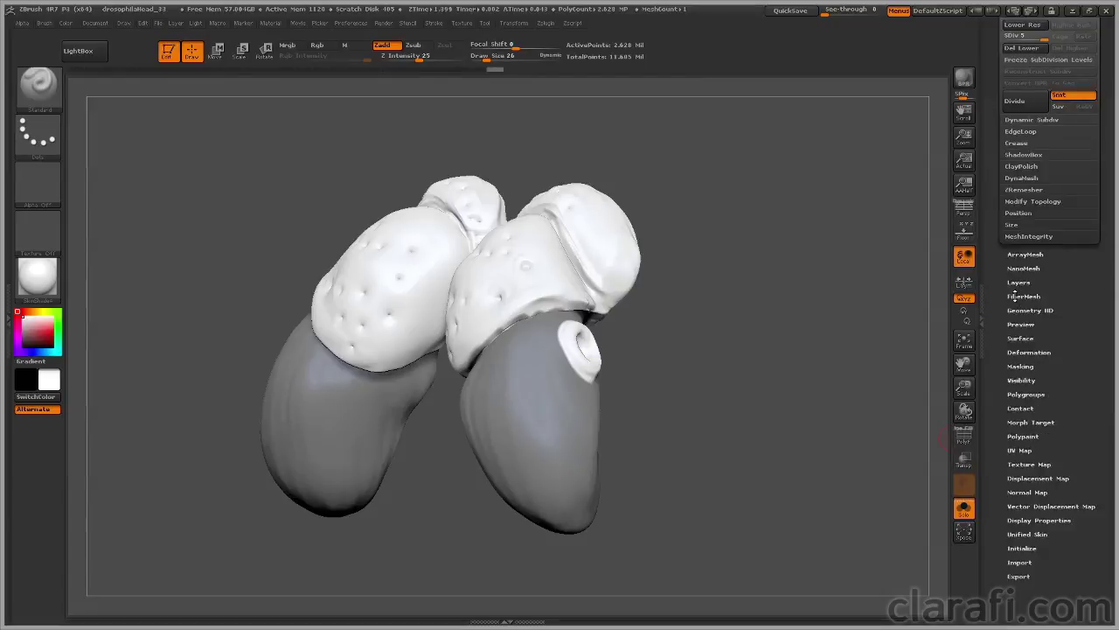
left_click(1014, 297)
scroll(1010, 262, "down", 3)
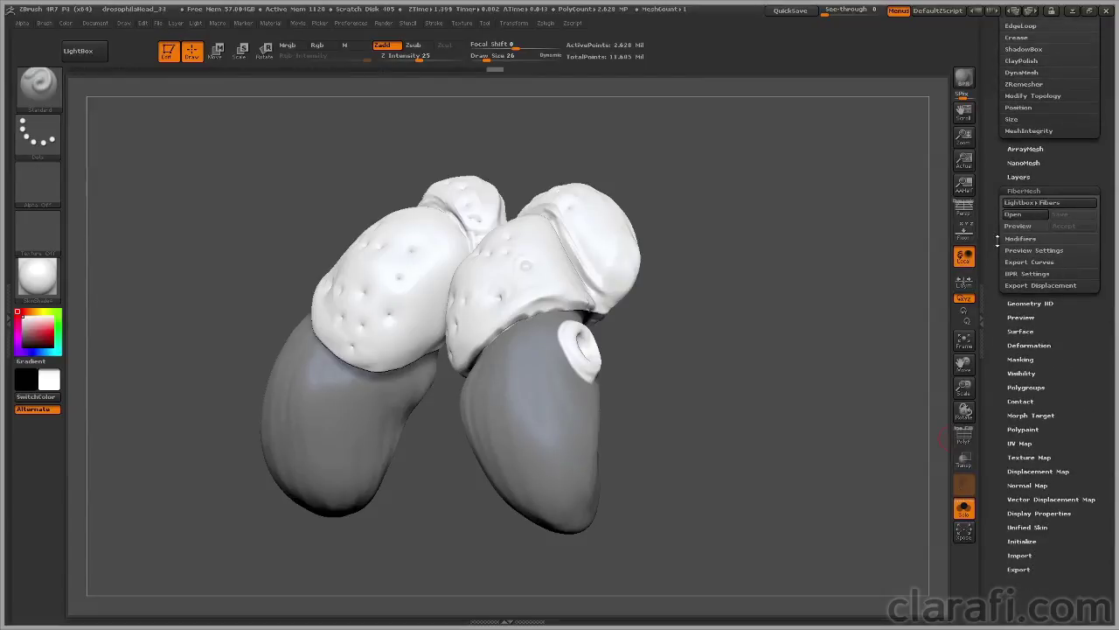
left_click(1035, 229)
mouse_move(914, 284)
left_mouse_down()
mouse_move(867, 292)
mouse_move(905, 304)
left_mouse_up()
left_click_drag(963, 387, 932, 317)
left_click_drag(837, 292, 875, 252)
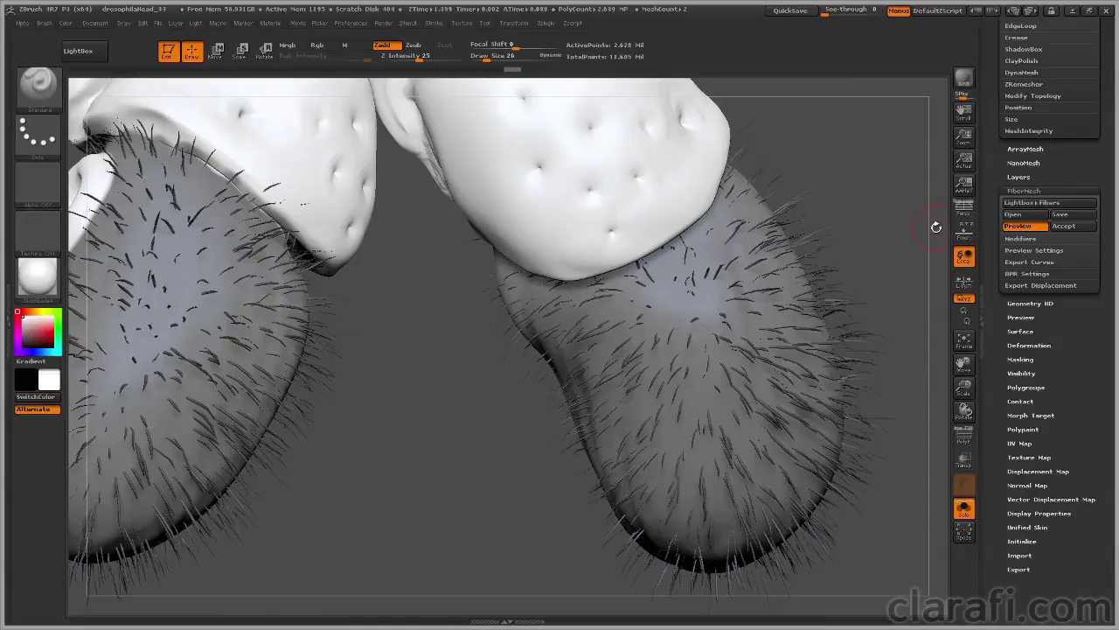
Step: Expand the FiberMesh modifiers and raise the maximum number of fibers to about 36.8 thousand
left_click_drag(993, 241, 1010, 216)
left_click(1016, 217)
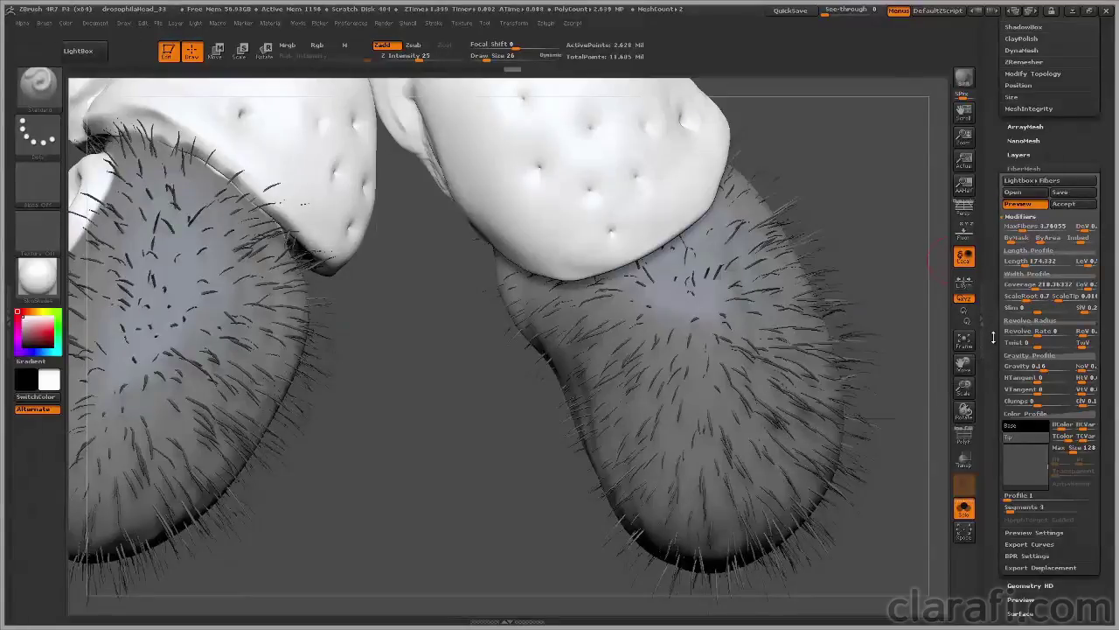
left_click_drag(996, 340, 1008, 309)
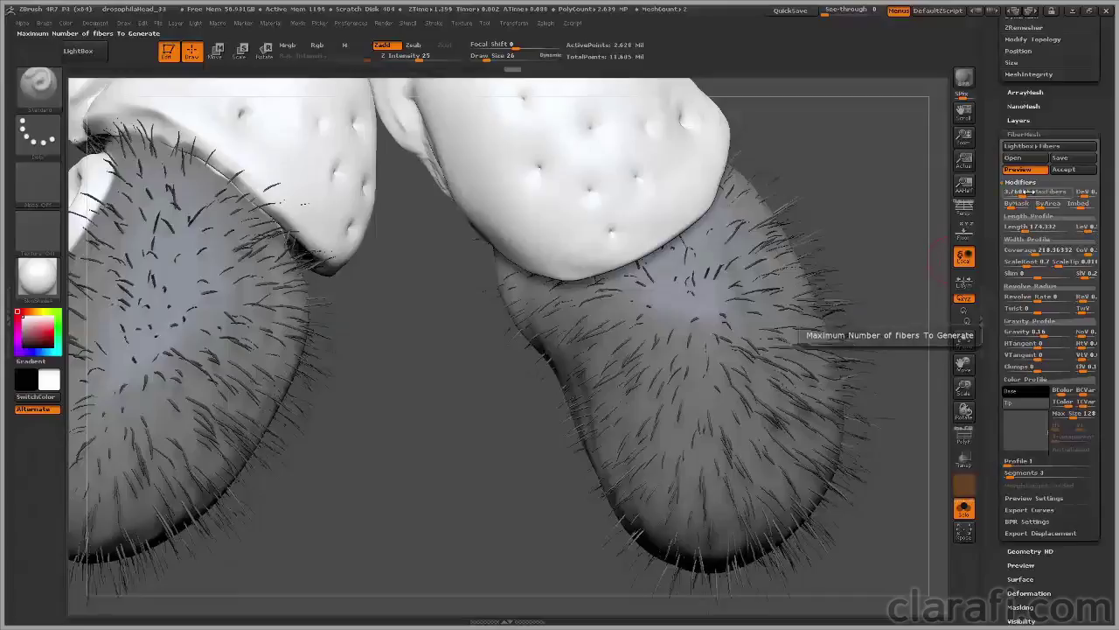
key("ctrl")
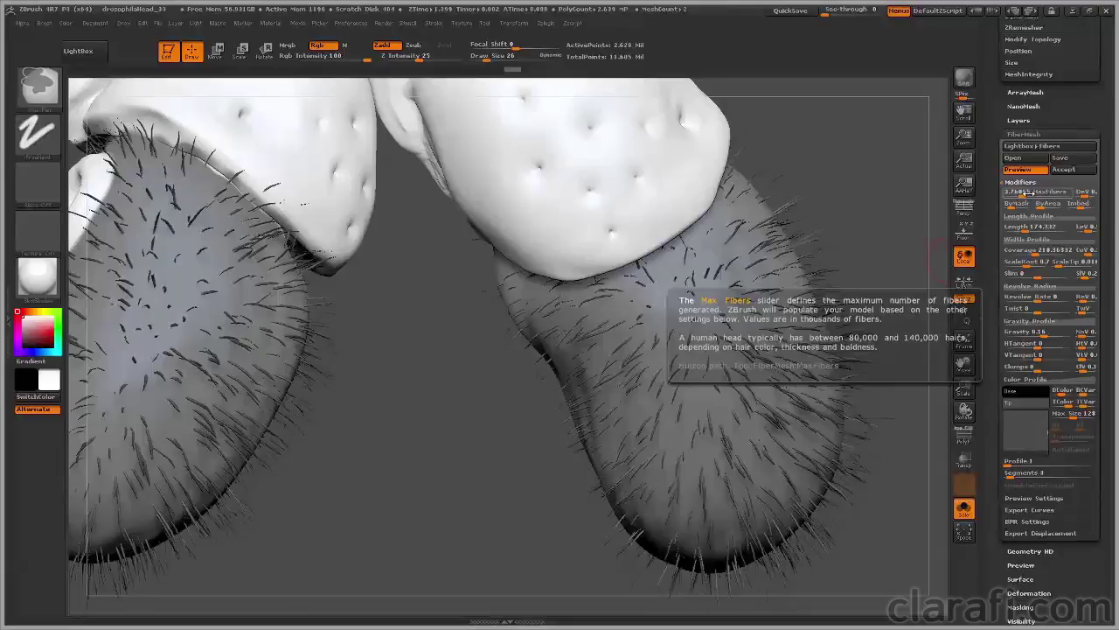
mouse_move(1026, 192)
left_mouse_down()
mouse_move(1039, 192)
mouse_move(1011, 195)
mouse_move(1034, 194)
left_mouse_up()
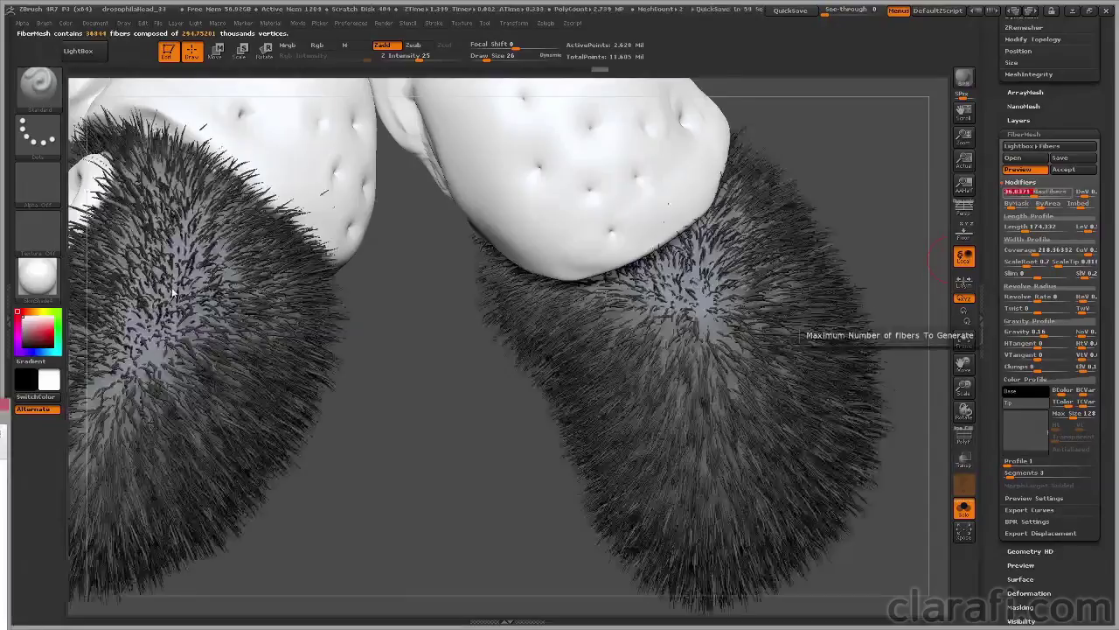
Step: Turn off Solo mode to show the whole fly head around the fiber-covered antennae
key("alt+Tab")
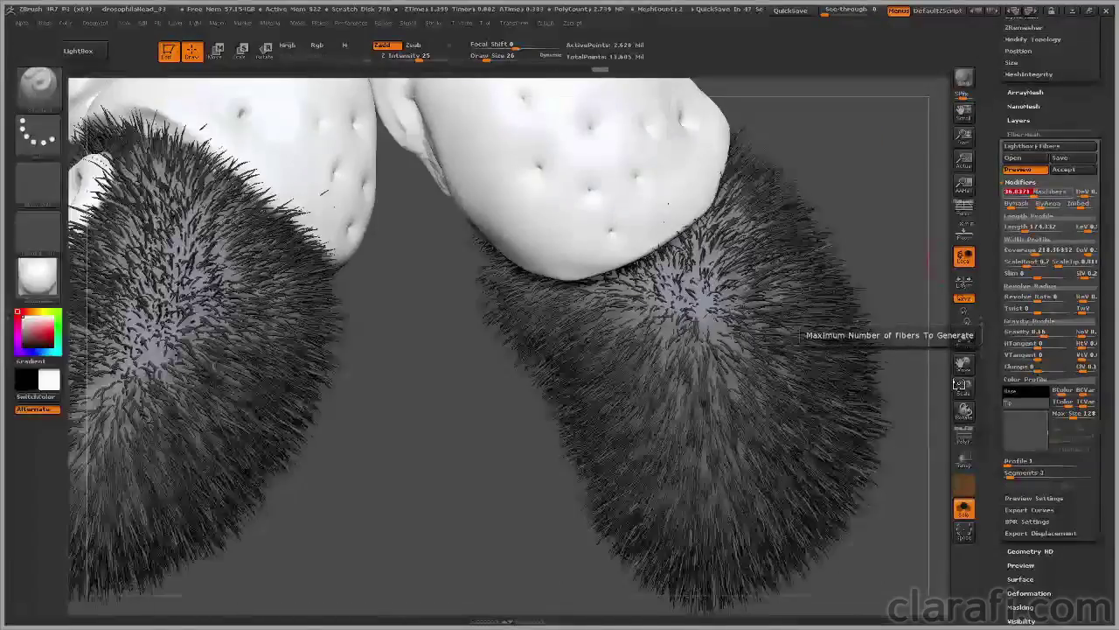
left_click_drag(959, 385, 1009, 518)
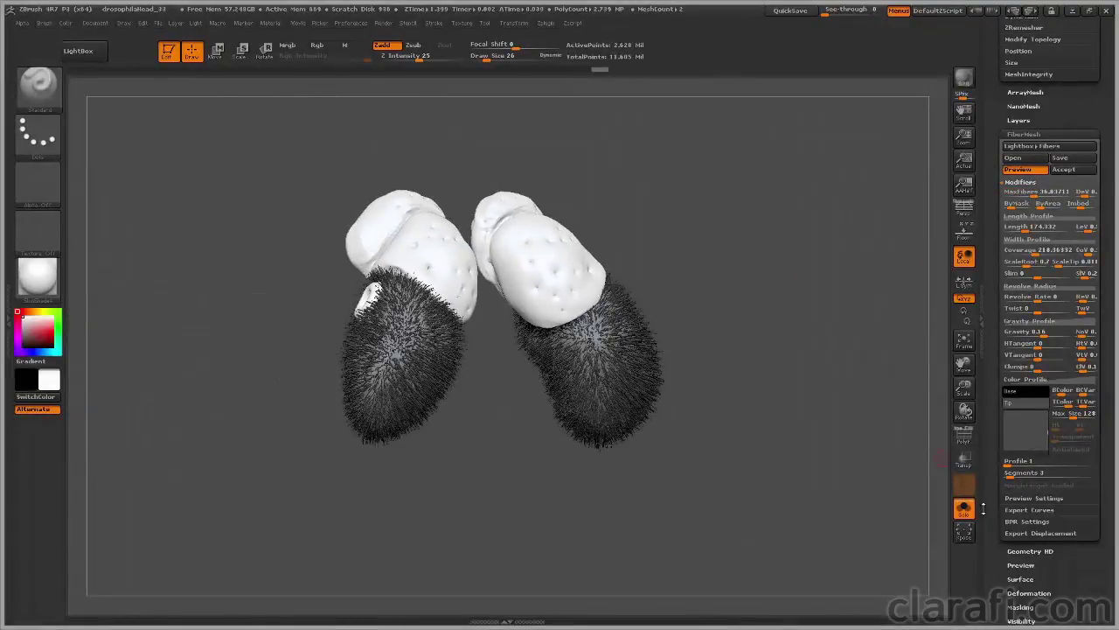
left_click(876, 497)
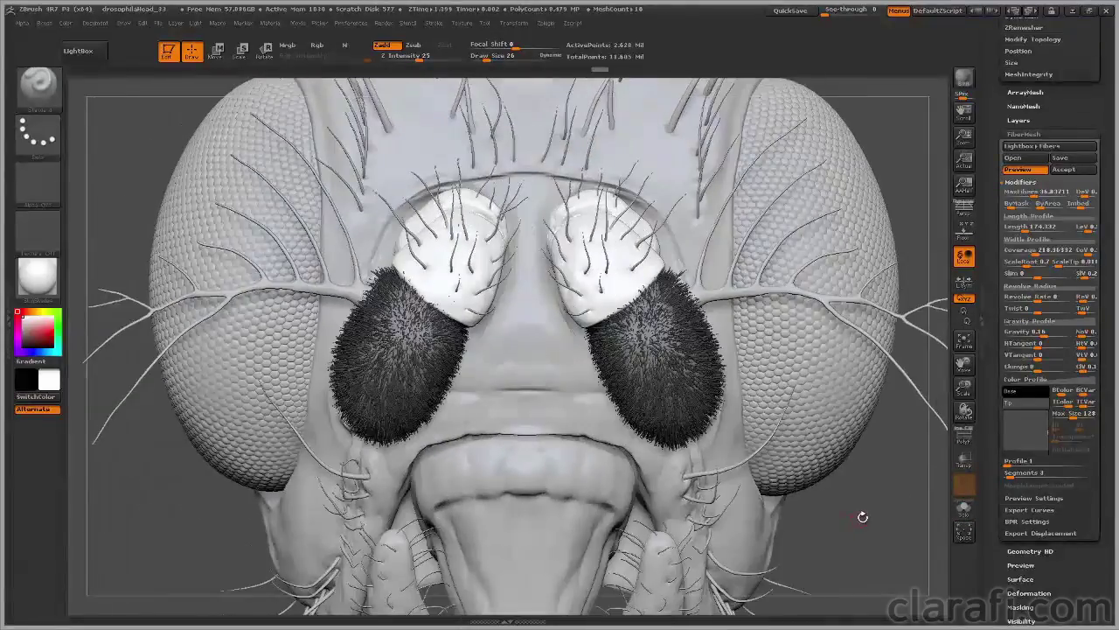
left_click_drag(862, 517, 846, 534, "alt")
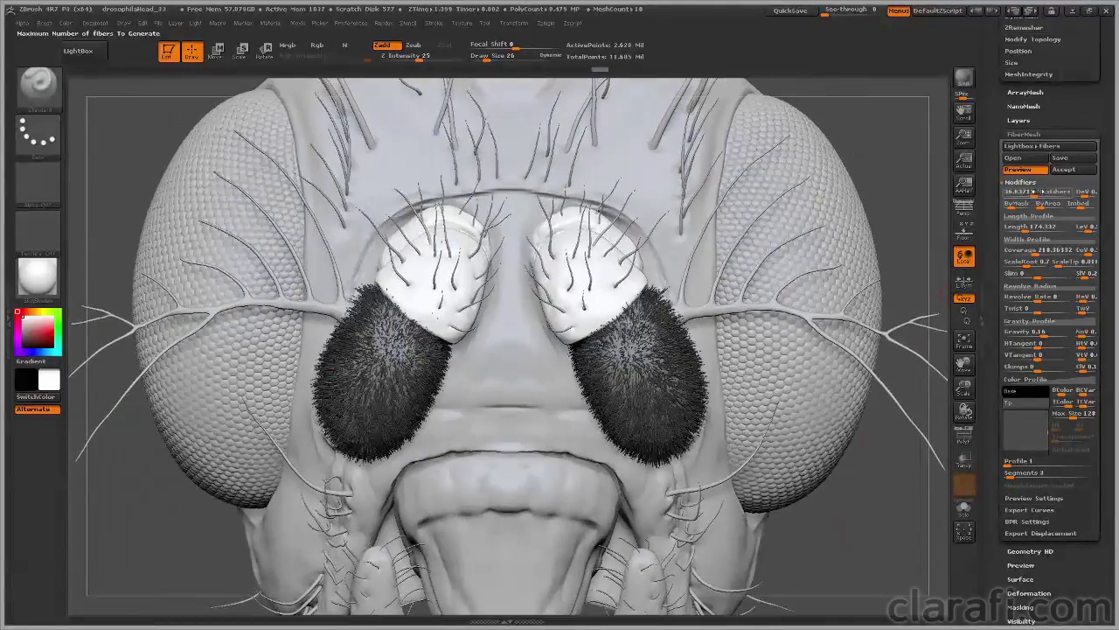
Step: Reduce the maximum fibers to about 6.66 thousand, with fiber length about 197.55 and gravity 0.2
left_click_drag(1035, 190, 1016, 229)
mouse_move(1043, 332)
left_mouse_down()
mouse_move(1054, 333)
mouse_move(1024, 335)
left_mouse_up()
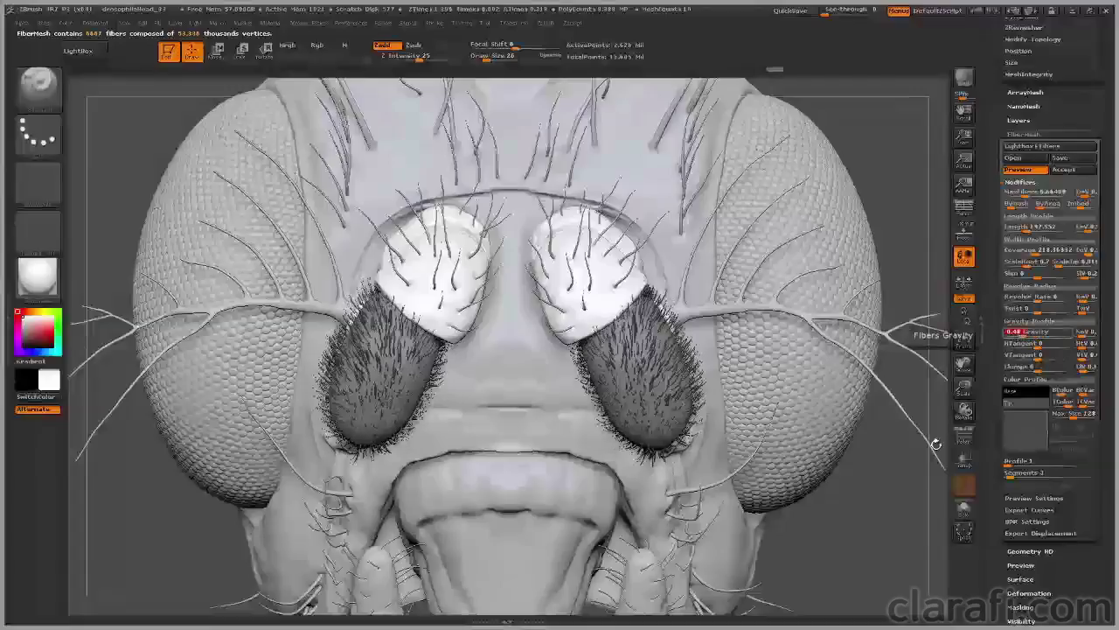
left_click_drag(895, 489, 971, 359)
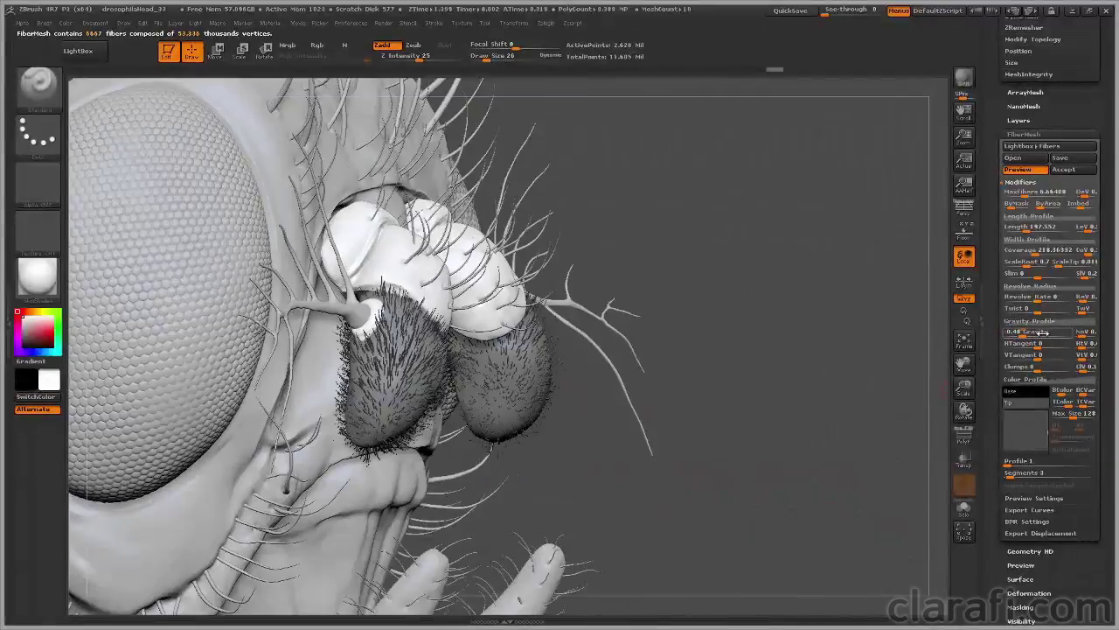
left_click_drag(1056, 334, 1037, 334)
left_click_drag(820, 388, 827, 440)
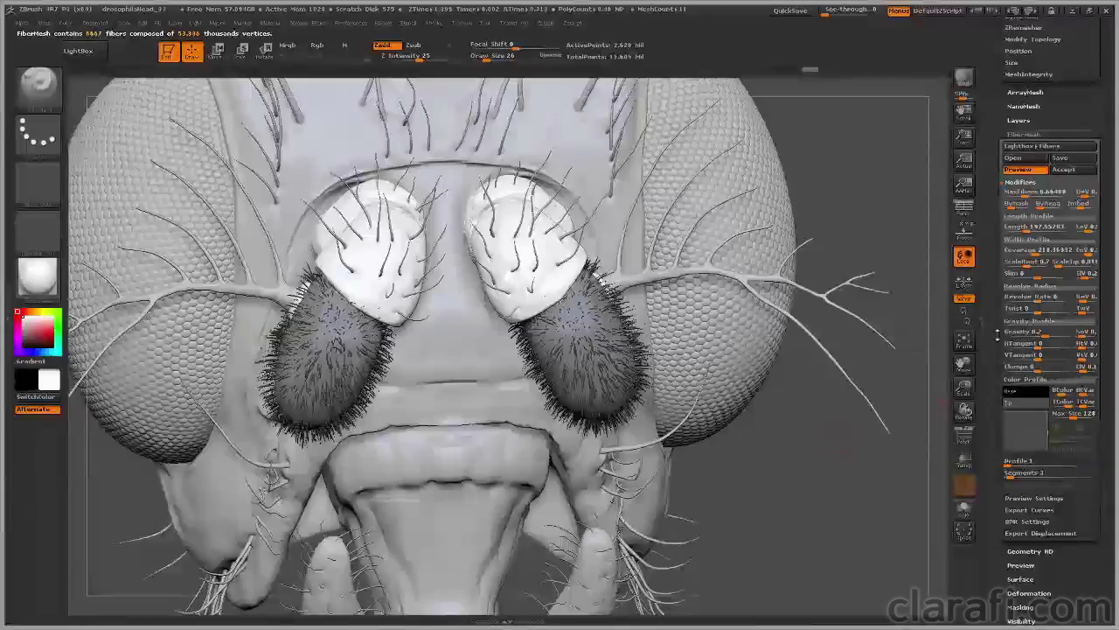
Step: Set the fiber length to about 209.7 and reshape the length profile into a convex curve falling from high to low
left_click_drag(1025, 229, 1025, 232)
left_click(1029, 215)
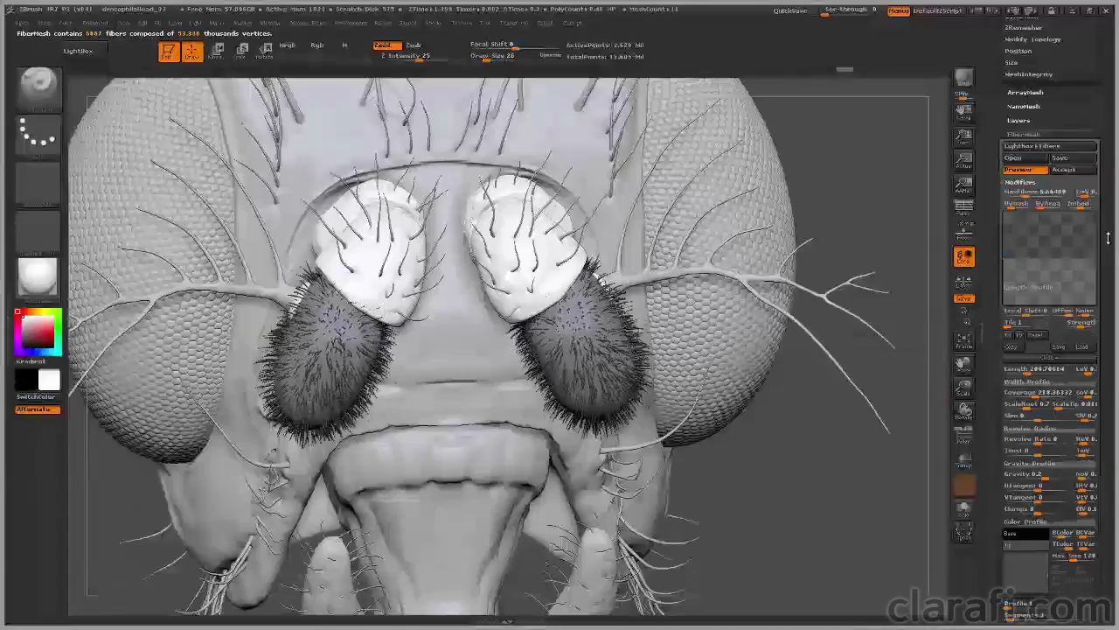
left_click_drag(1095, 260, 1092, 280)
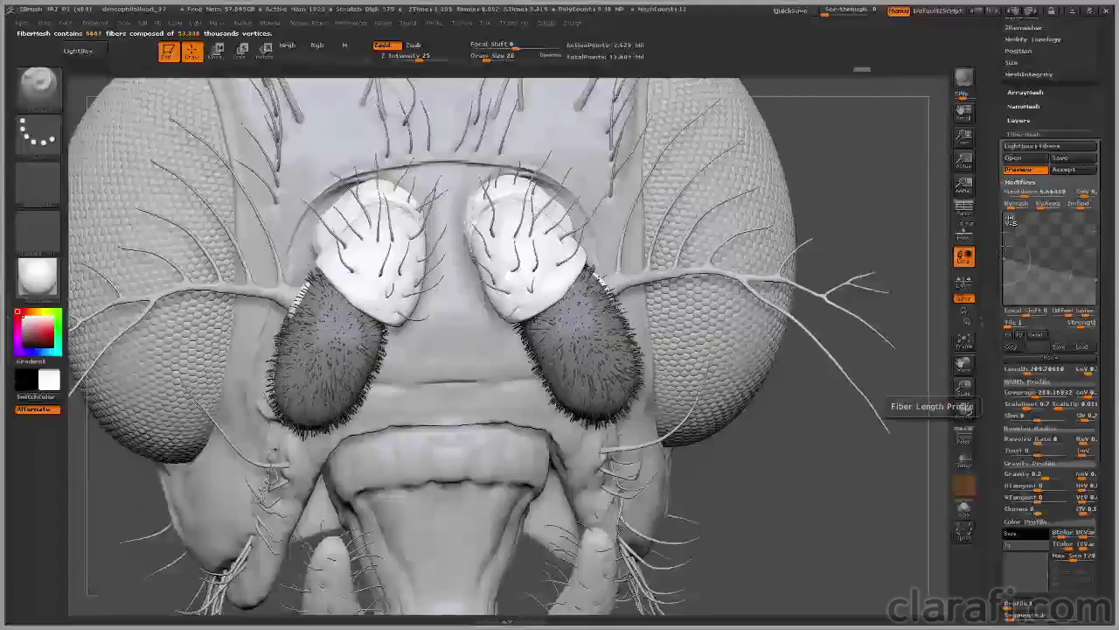
left_click_drag(1014, 262, 1046, 243)
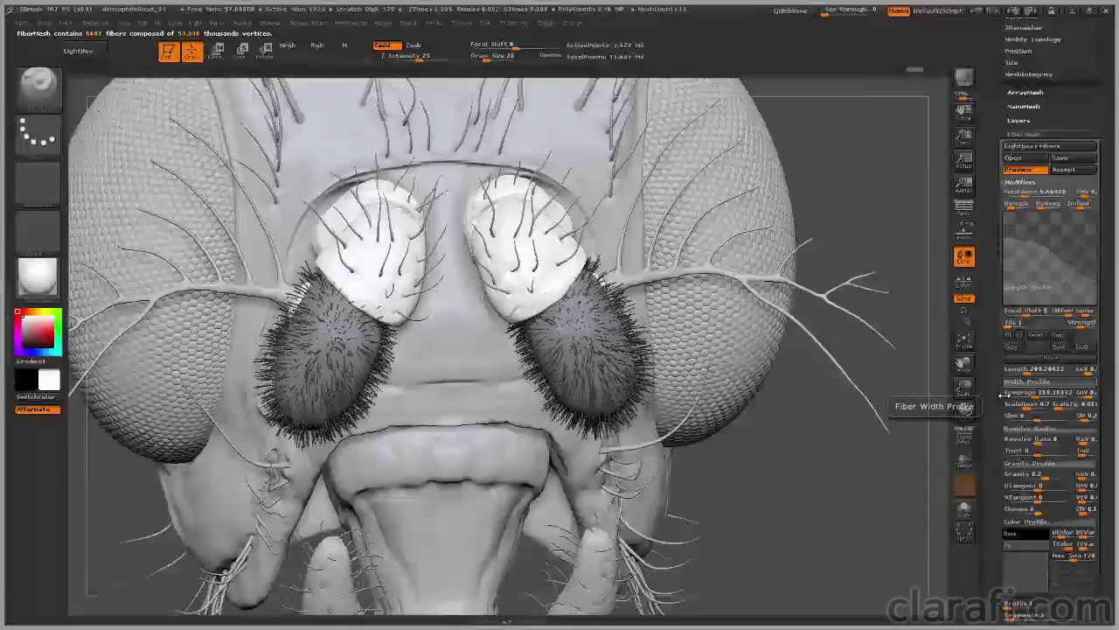
Step: Examine the remaining fiber settings and the hair density and length on the antennae, up close and across the whole head
scroll(1001, 420, "down", 2)
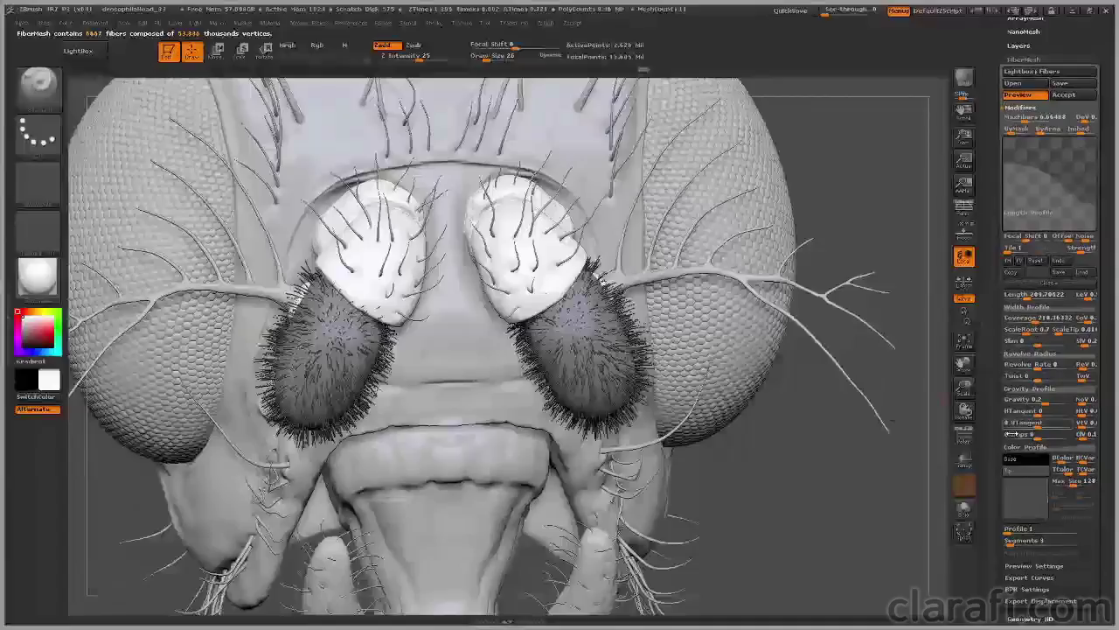
scroll(1013, 367, "down", 5)
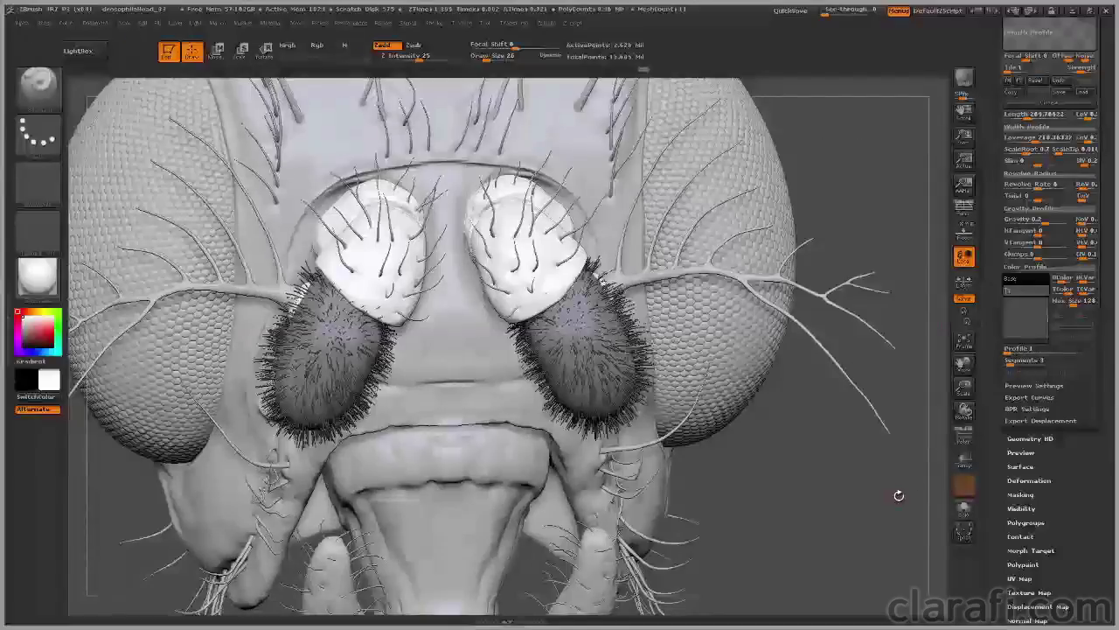
left_click_drag(899, 497, 966, 435)
left_click_drag(966, 387, 472, 363)
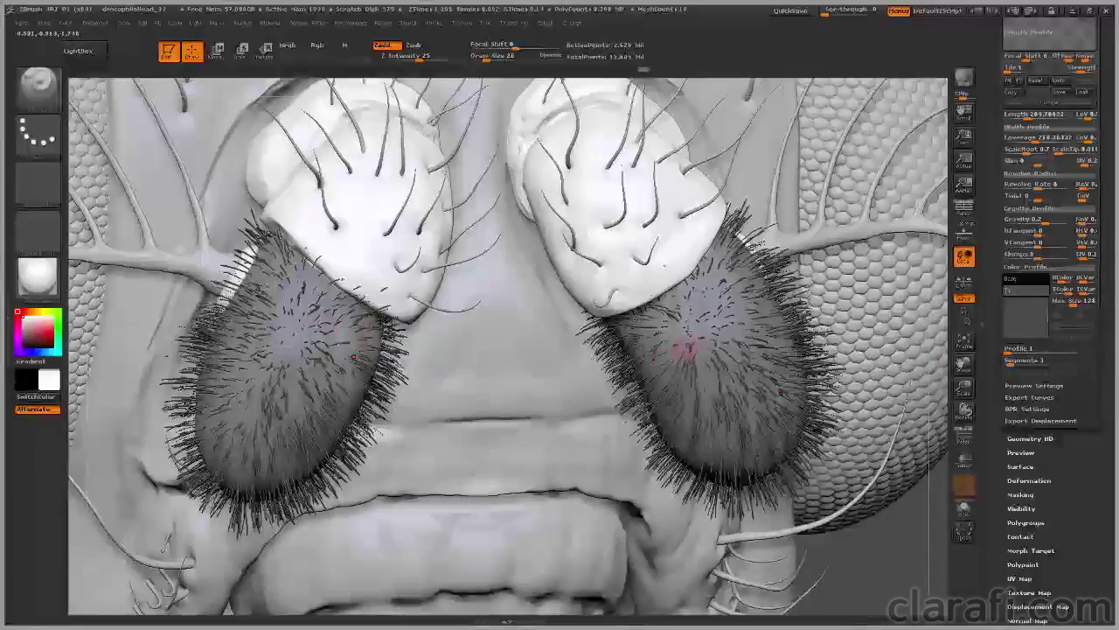
left_click_drag(965, 388, 952, 271)
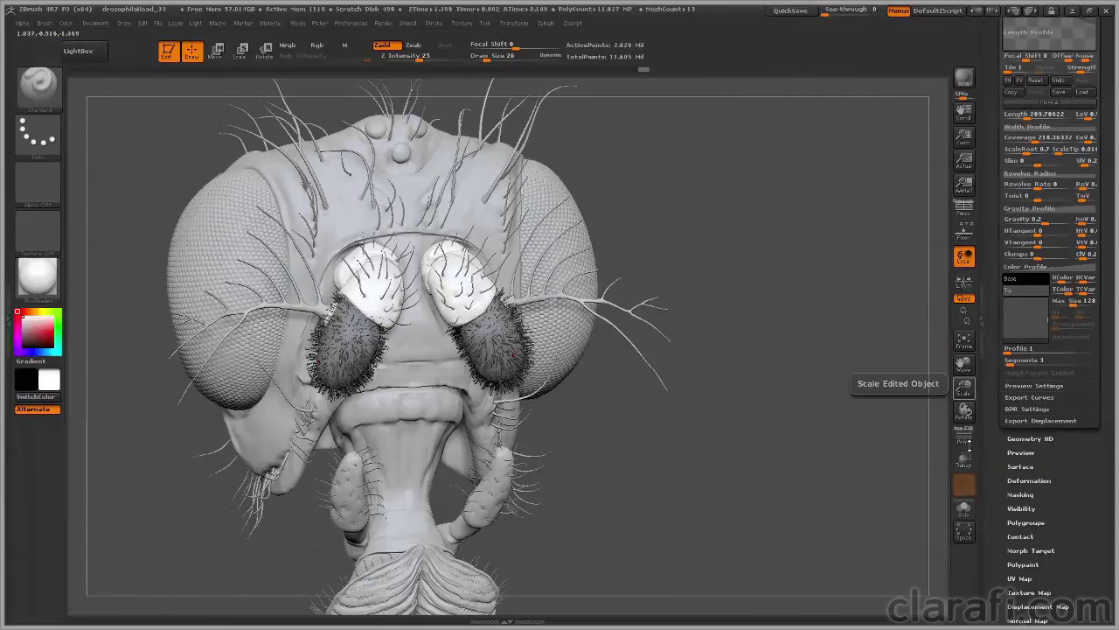
left_click_drag(964, 388, 968, 479)
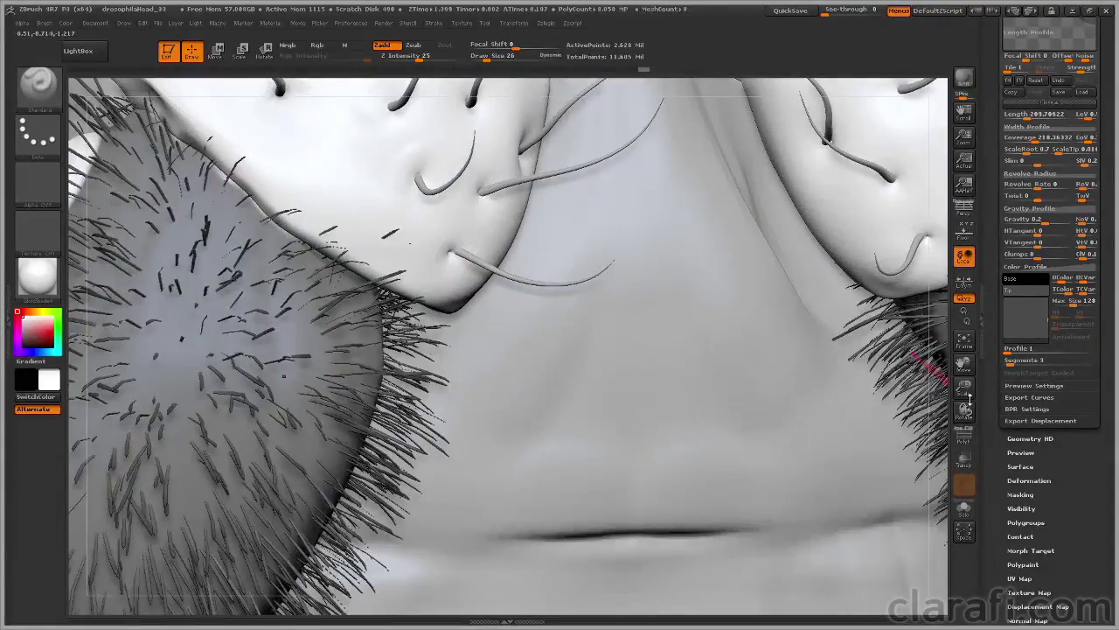
left_click_drag(962, 390, 847, 232)
left_click_drag(827, 308, 712, 376)
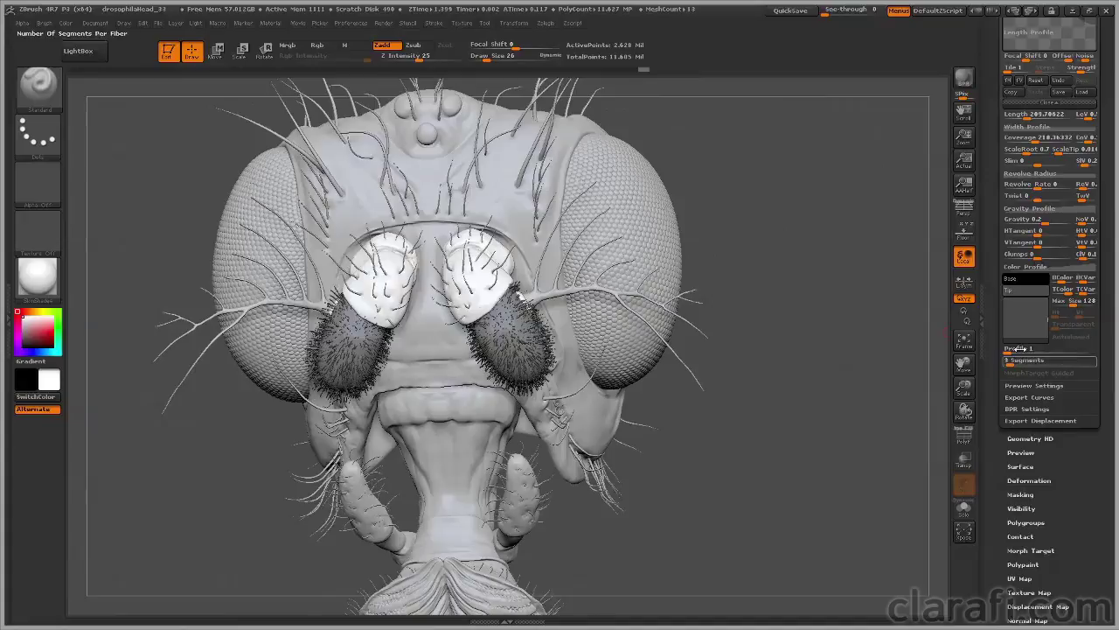
Step: Accept the previewed fibers as a new subtool and activate Fast Preview mode for them
left_click_drag(989, 275, 989, 490)
left_click_drag(831, 364, 842, 367)
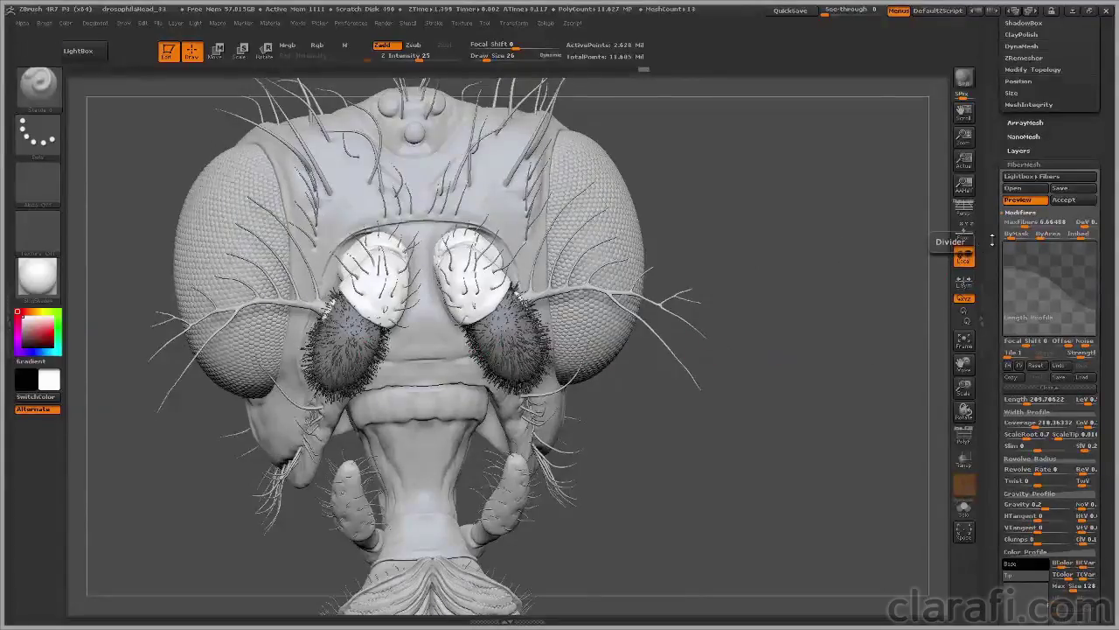
scroll(1014, 262, "up", 2)
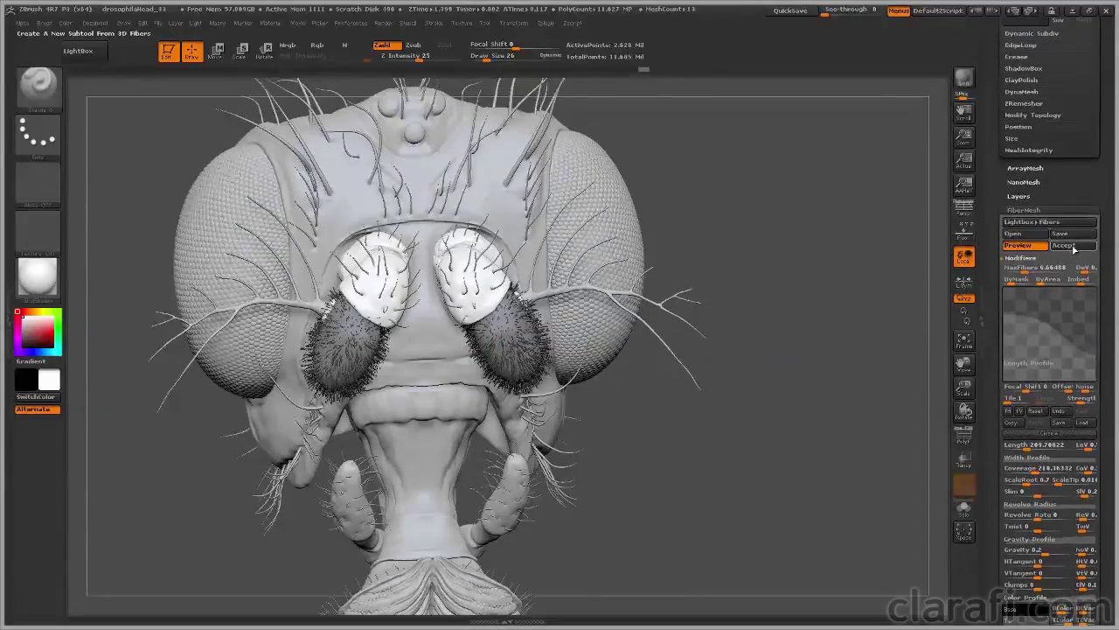
left_click(1074, 247)
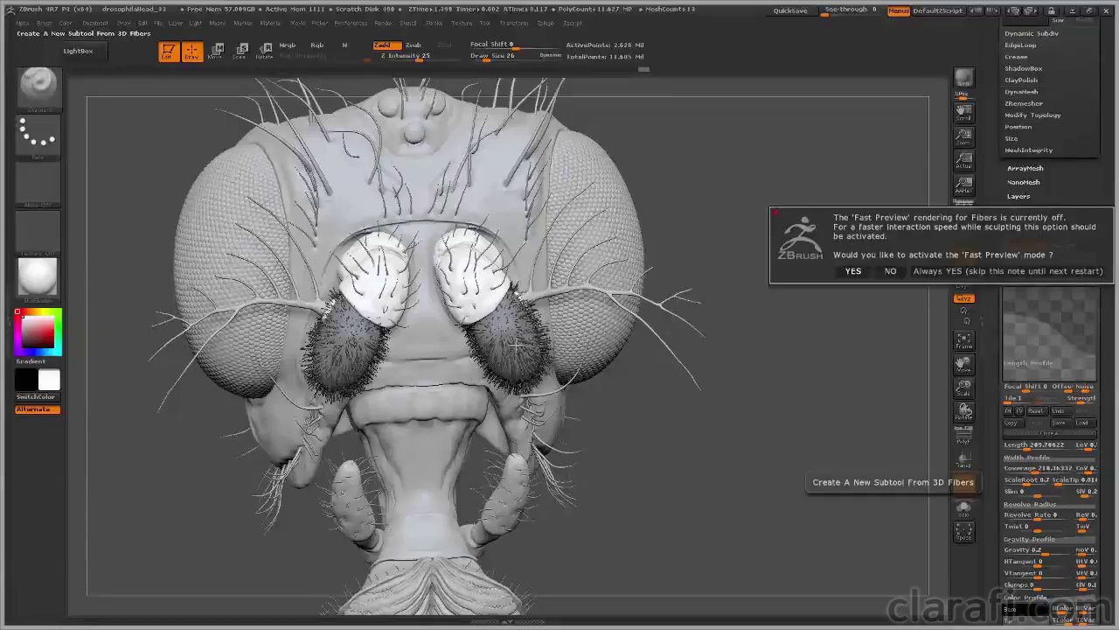
left_click(852, 271)
left_click(1024, 170)
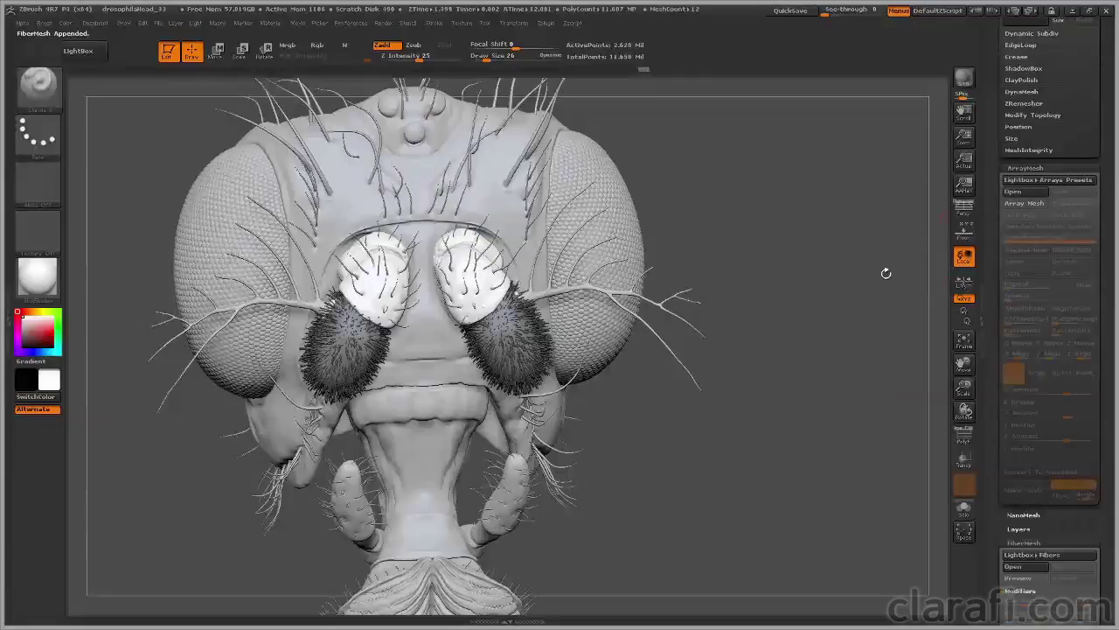
left_click_drag(873, 303, 831, 305)
left_click(1021, 167)
Step: Select the new Fibers25 subtool in the subtool list
left_click_drag(997, 226, 989, 583)
scroll(997, 175, "up", 8)
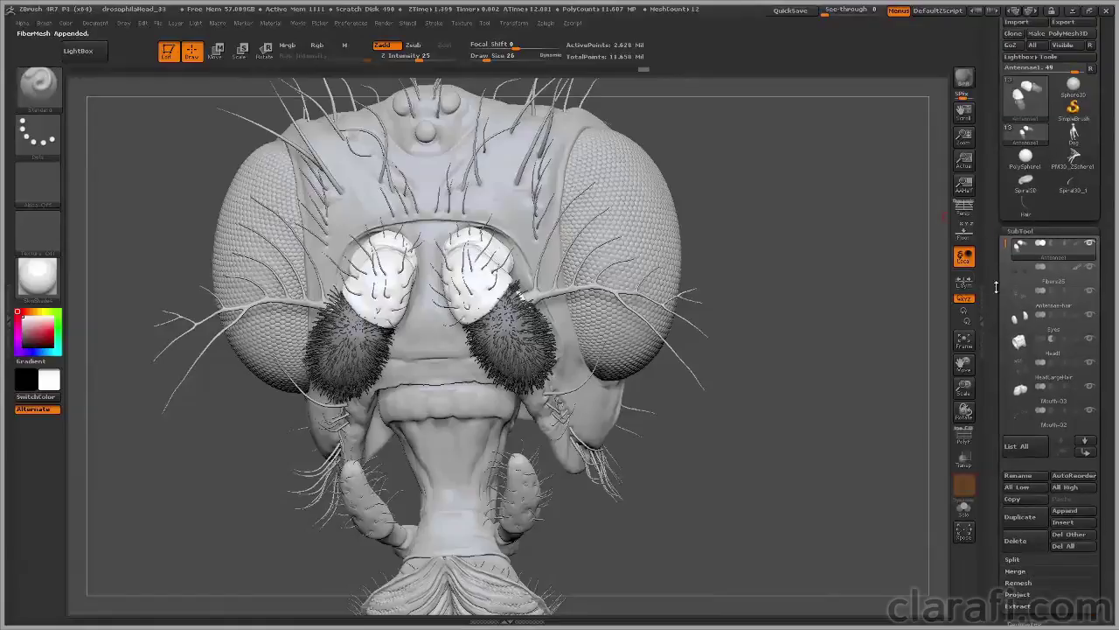
mouse_move(1025, 278)
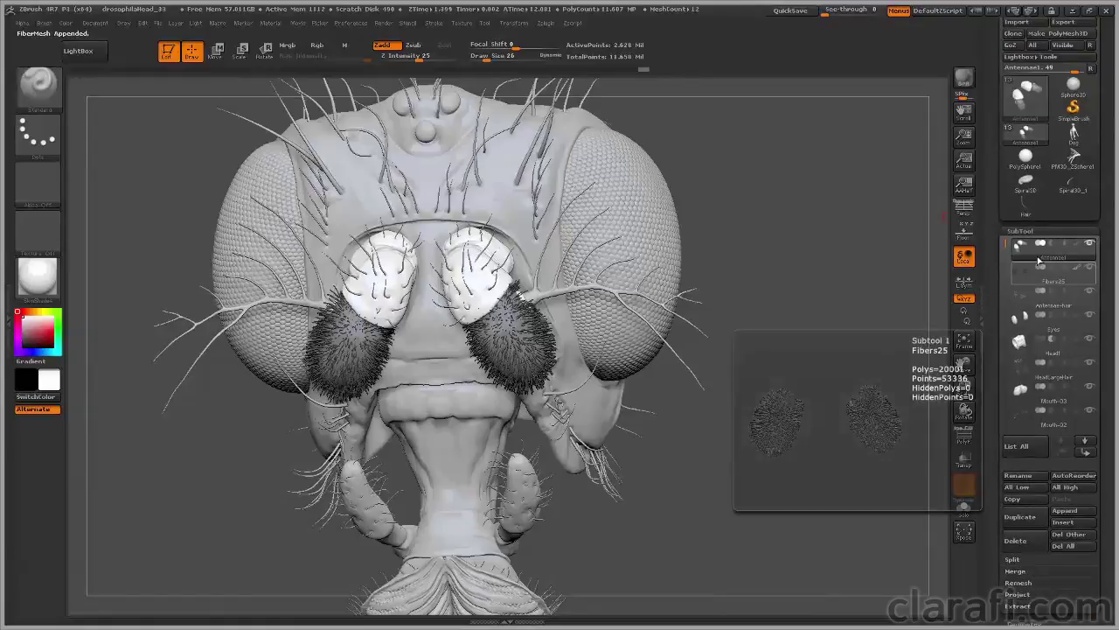
mouse_move(1040, 255)
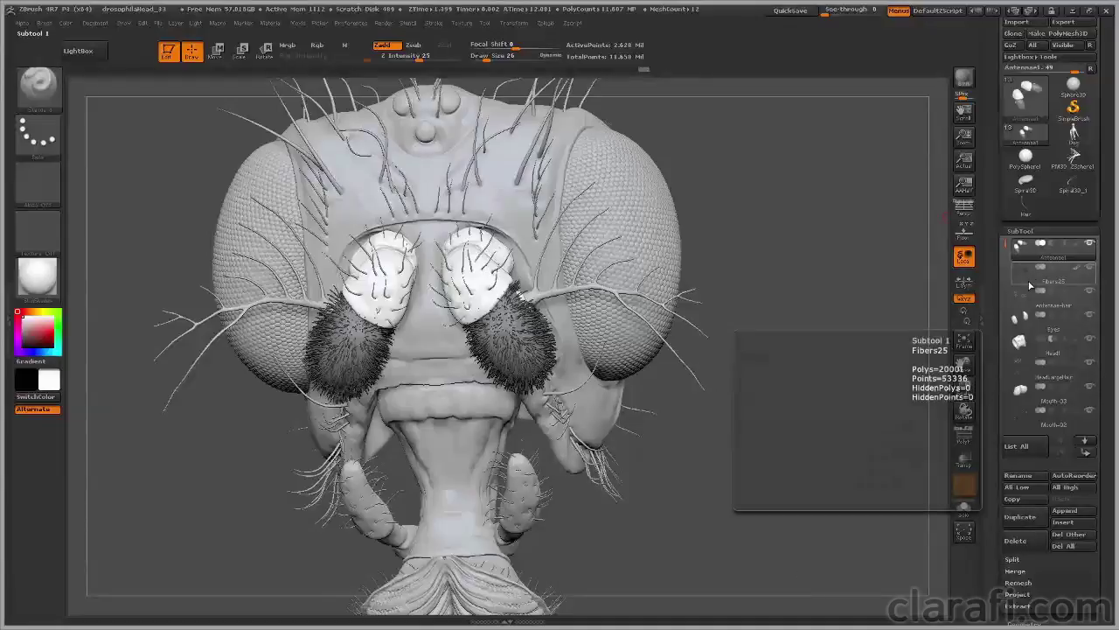
left_click(1035, 284)
mouse_move(1043, 280)
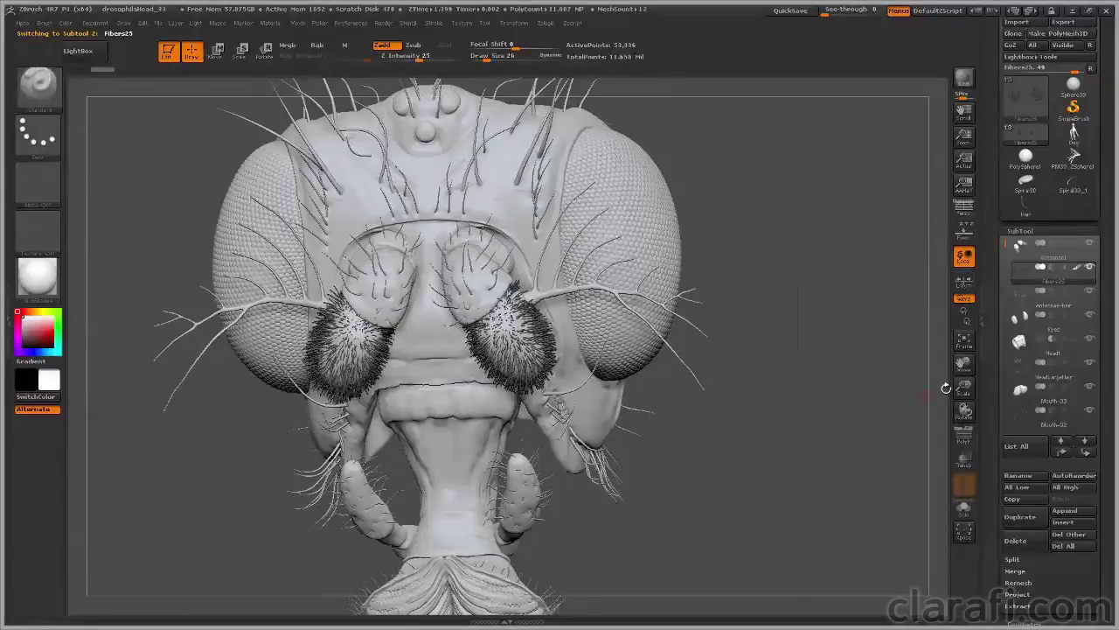
Step: Rename the selected fiber subtool as antennaeFiber
left_click_drag(963, 390, 1015, 299)
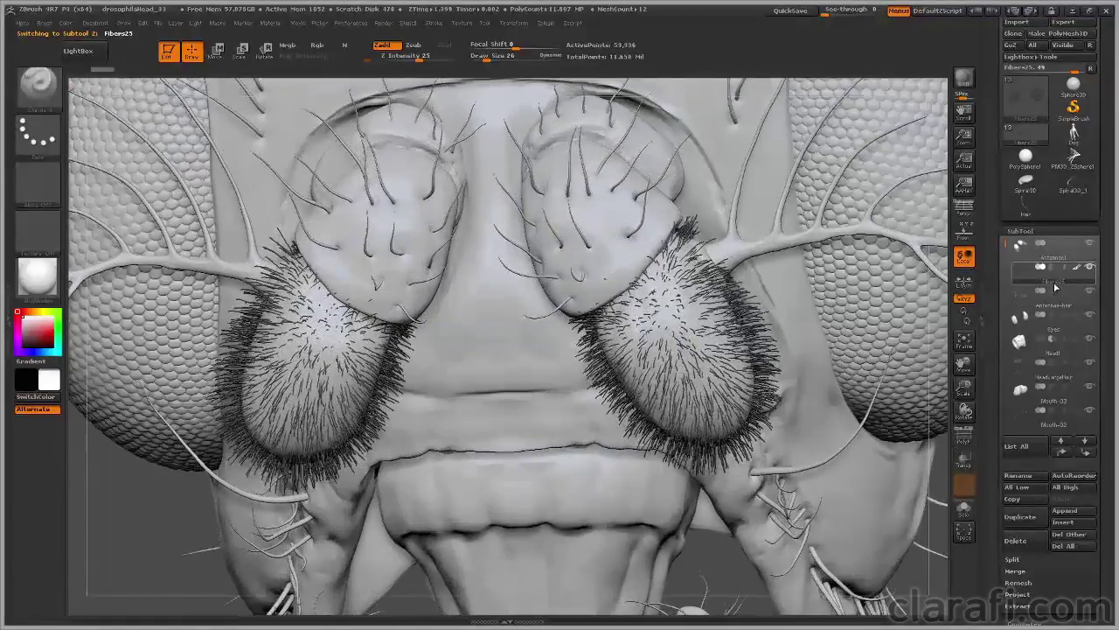
mouse_move(1044, 286)
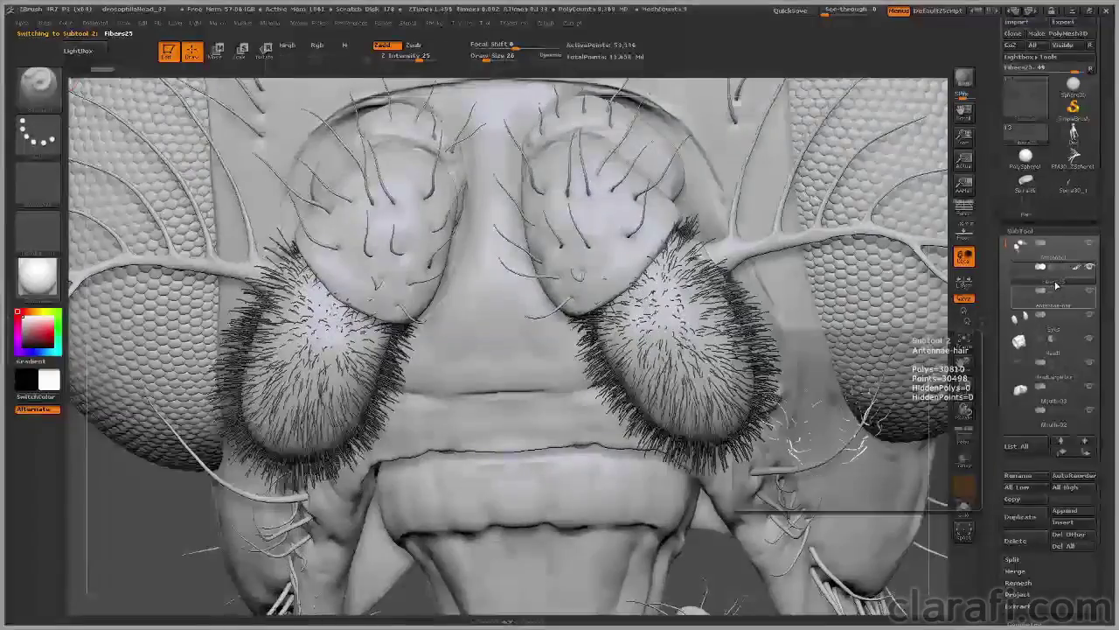
left_click(1019, 476)
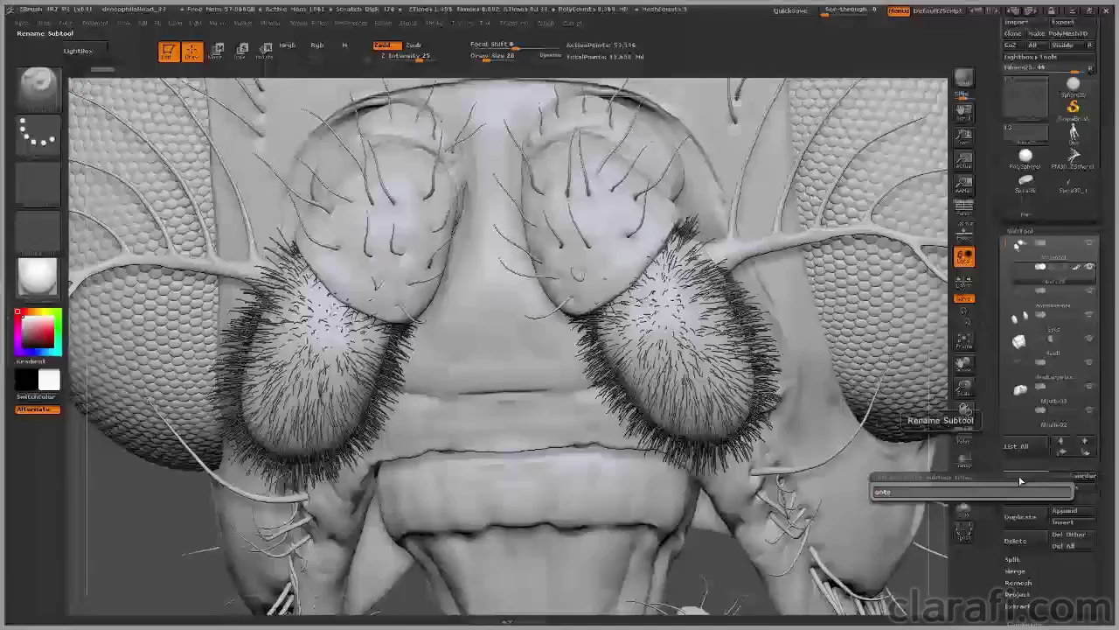
type("antennae")
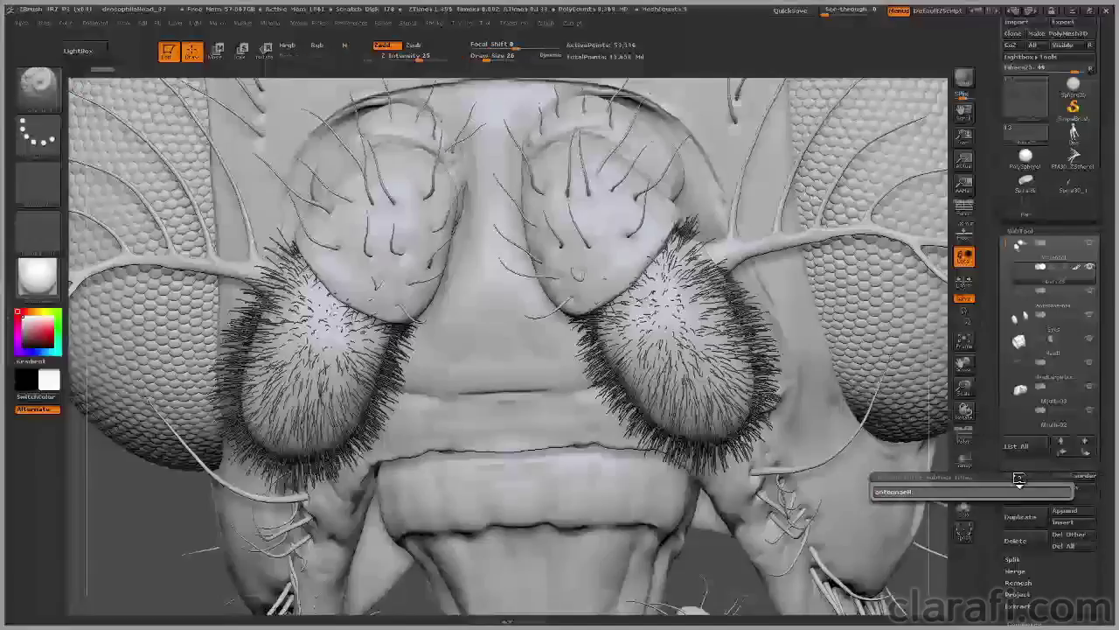
type("Fiber")
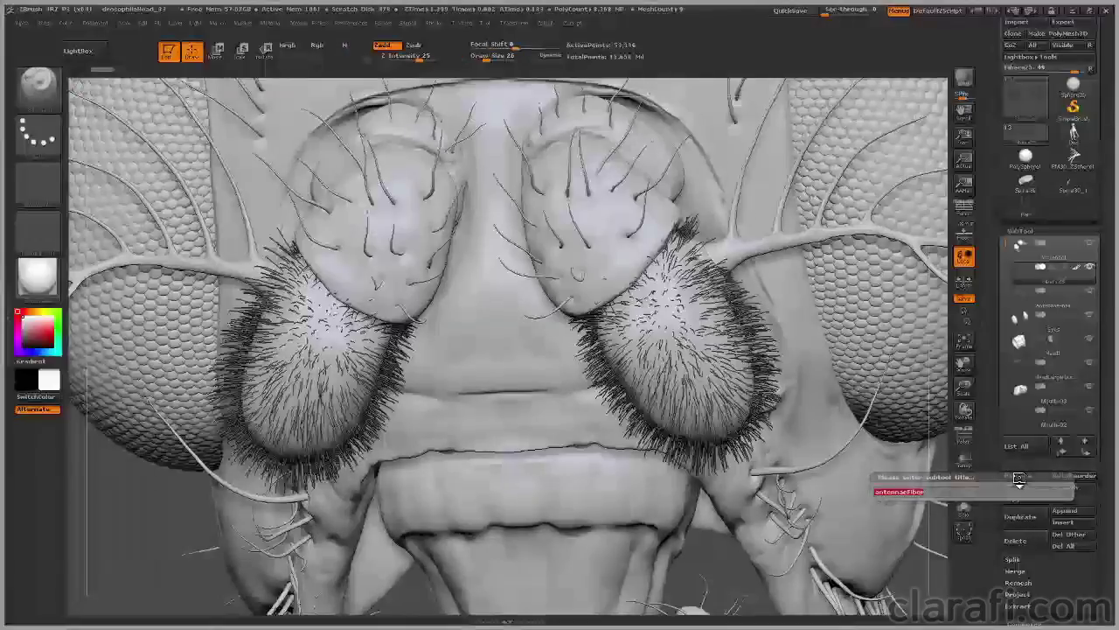
key("Return")
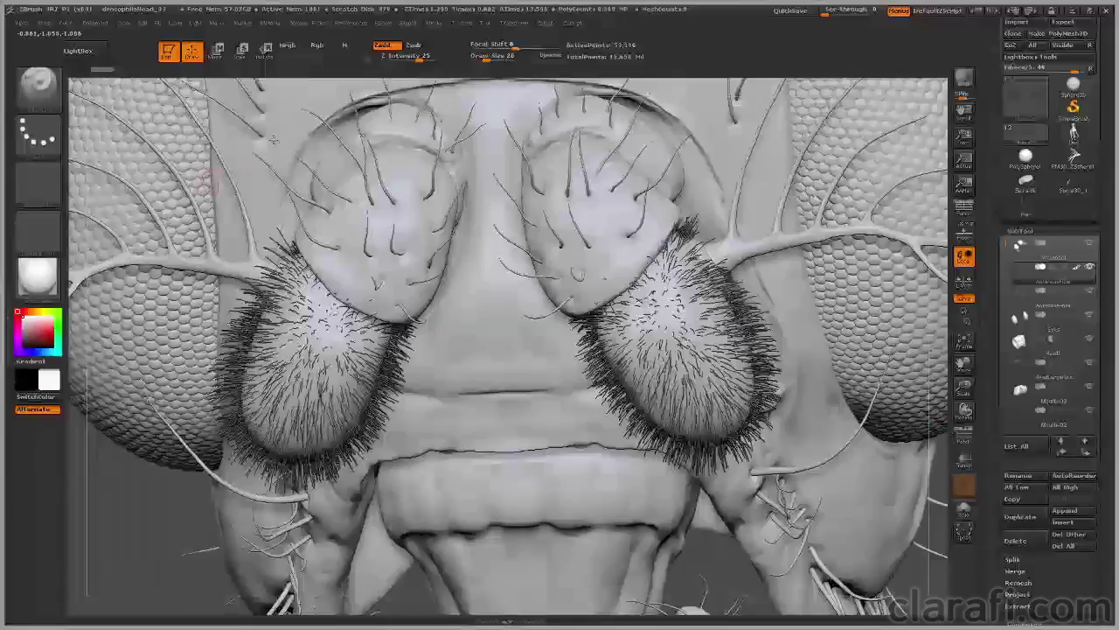
Step: Choose the GroomBrush1 brush for combing the antenna fibers and set its draw size to 96
left_click(53, 93)
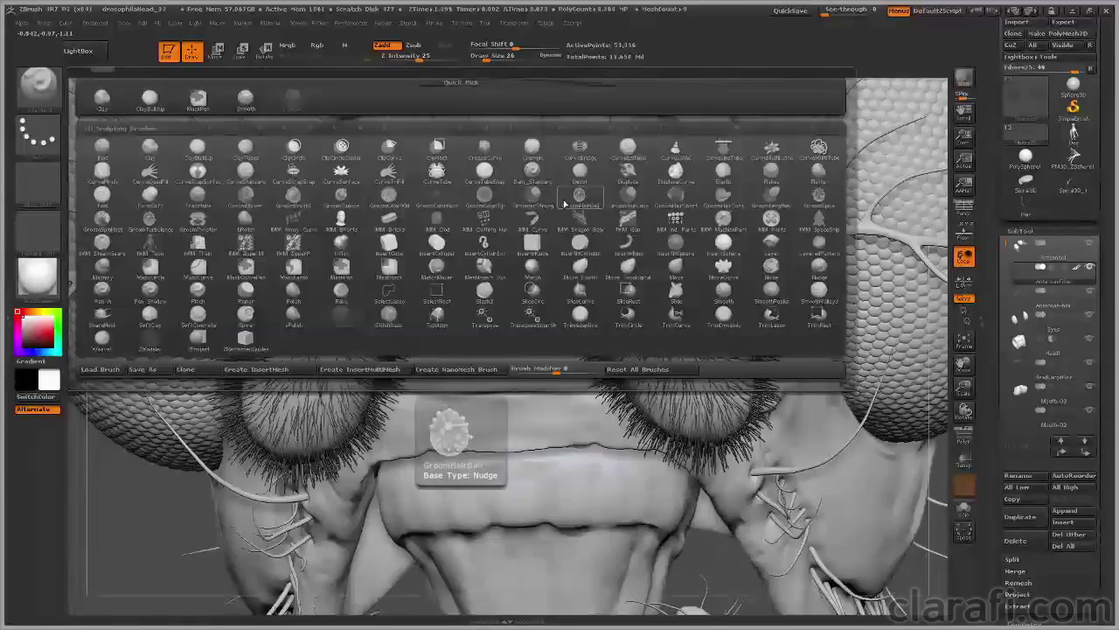
key("g")
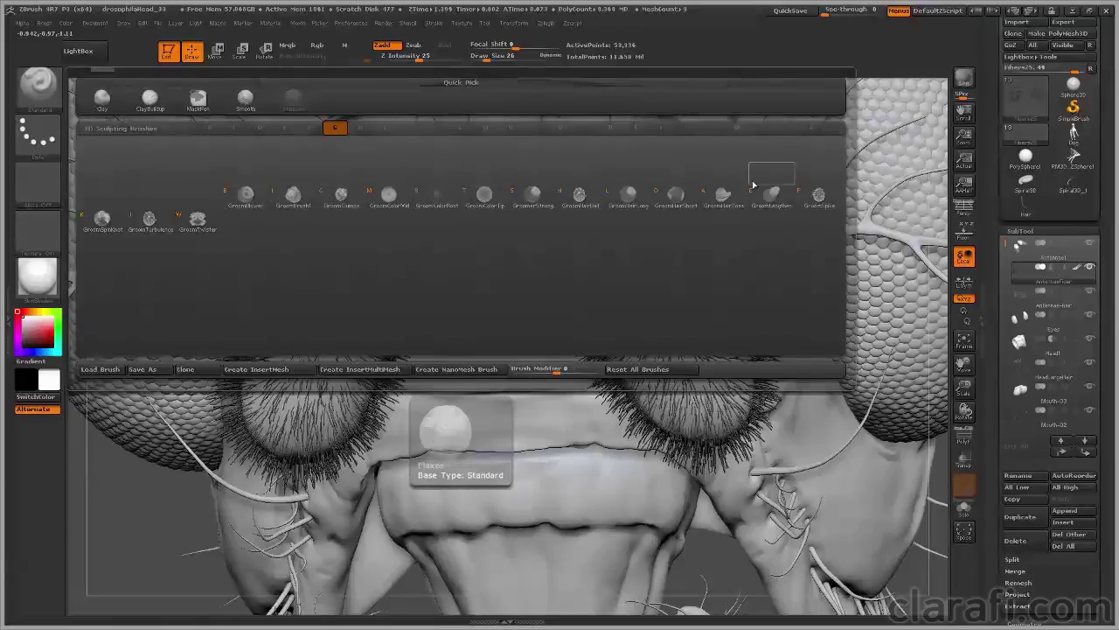
left_click(293, 196)
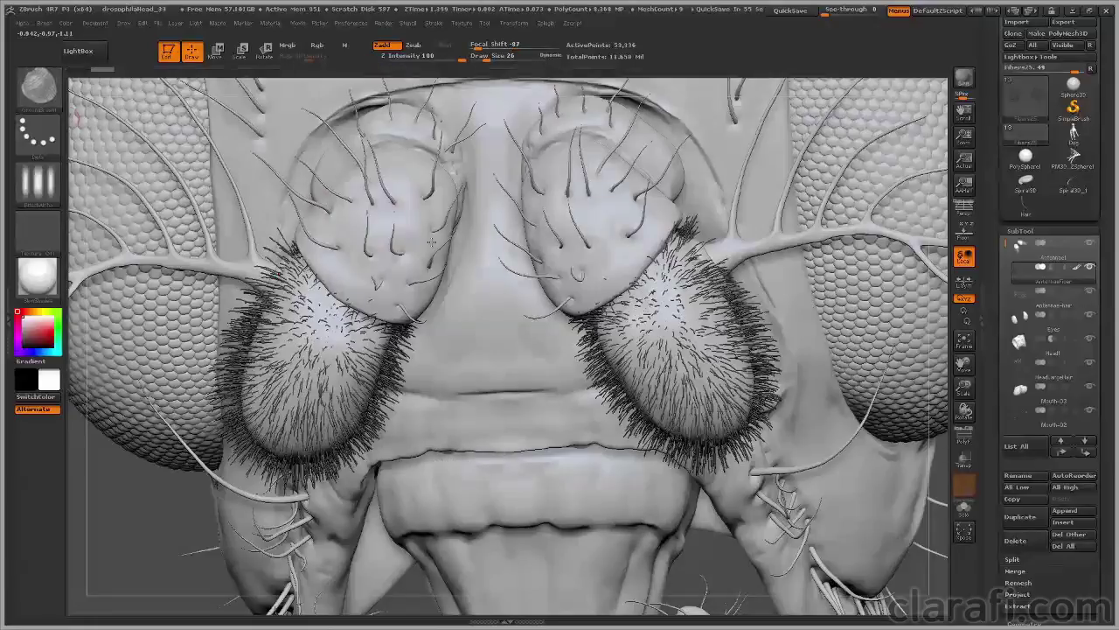
left_click(498, 60)
Step: Try combing the fibers down and outward on one lower antenna segment, and undo the strokes
mouse_move(686, 285)
left_mouse_down()
mouse_move(684, 314)
mouse_move(741, 372)
left_mouse_up()
left_click_drag(697, 327, 750, 360)
key("ctrl+z")
key("ctrl+z")
key("ctrl+z")
key("ctrl+z")
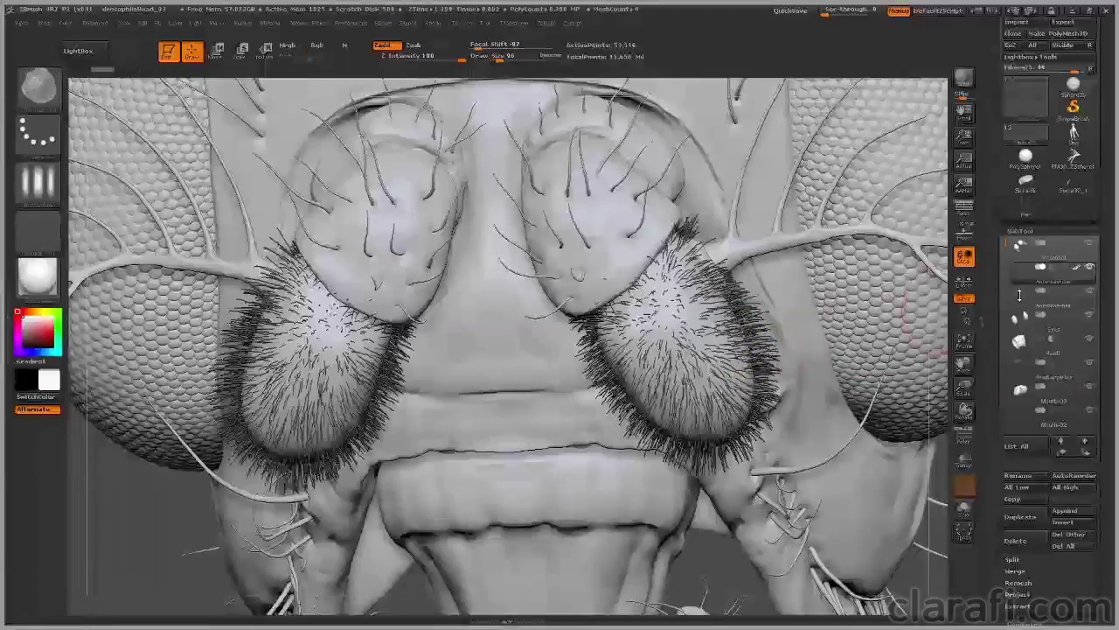
Step: Select the Antennae1 subtool, try a groom stroke across the joint of the antenna segments, and undo it
left_click(1042, 250)
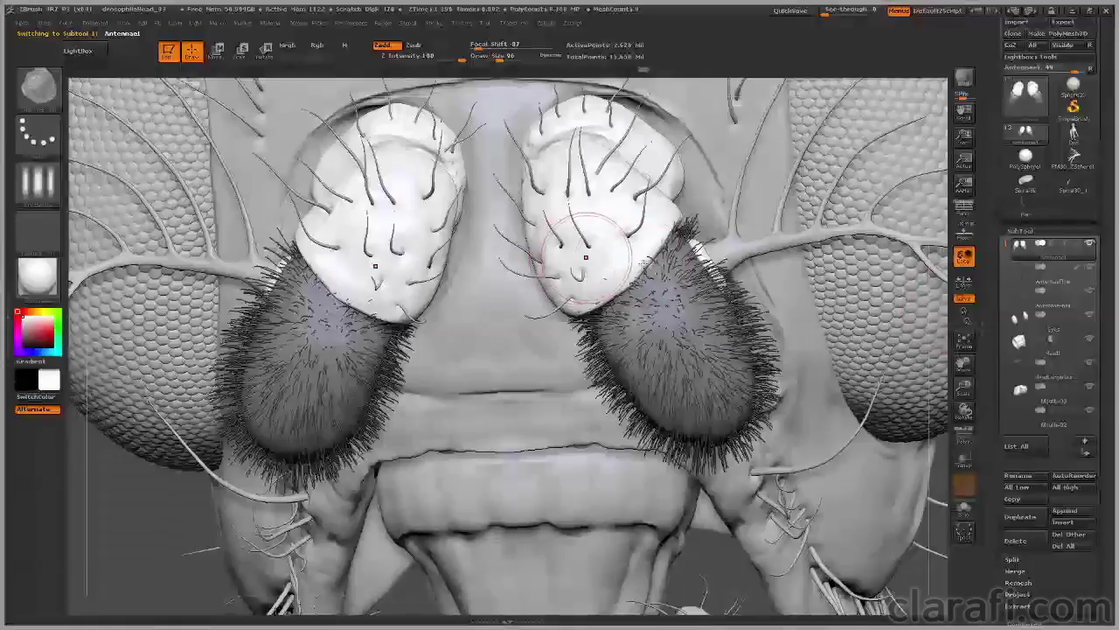
left_click_drag(637, 274, 650, 288)
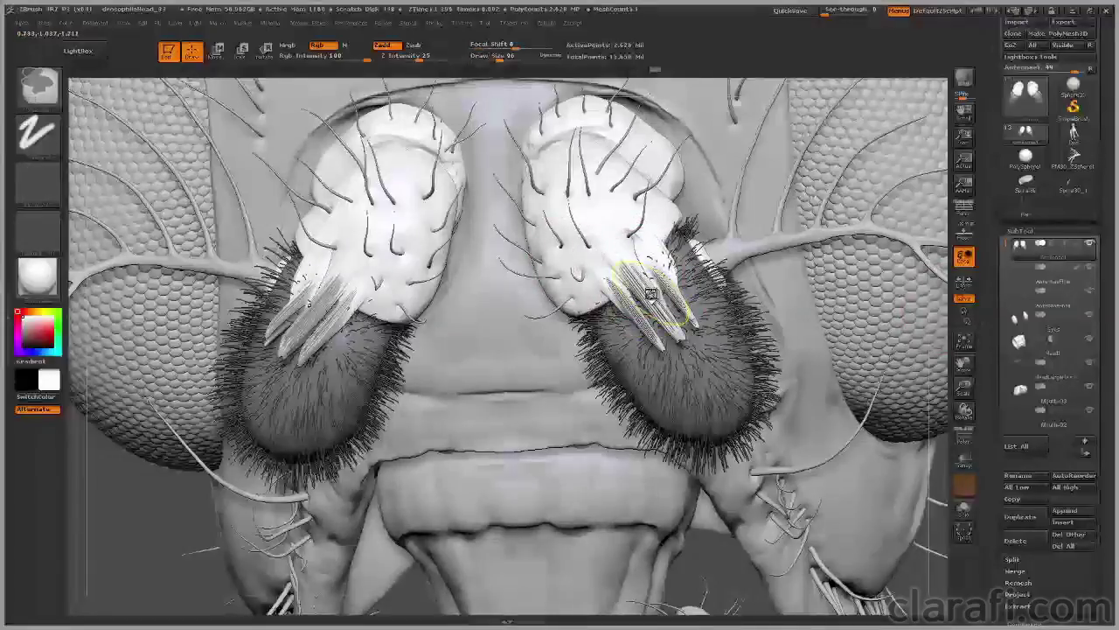
key("ctrl+z")
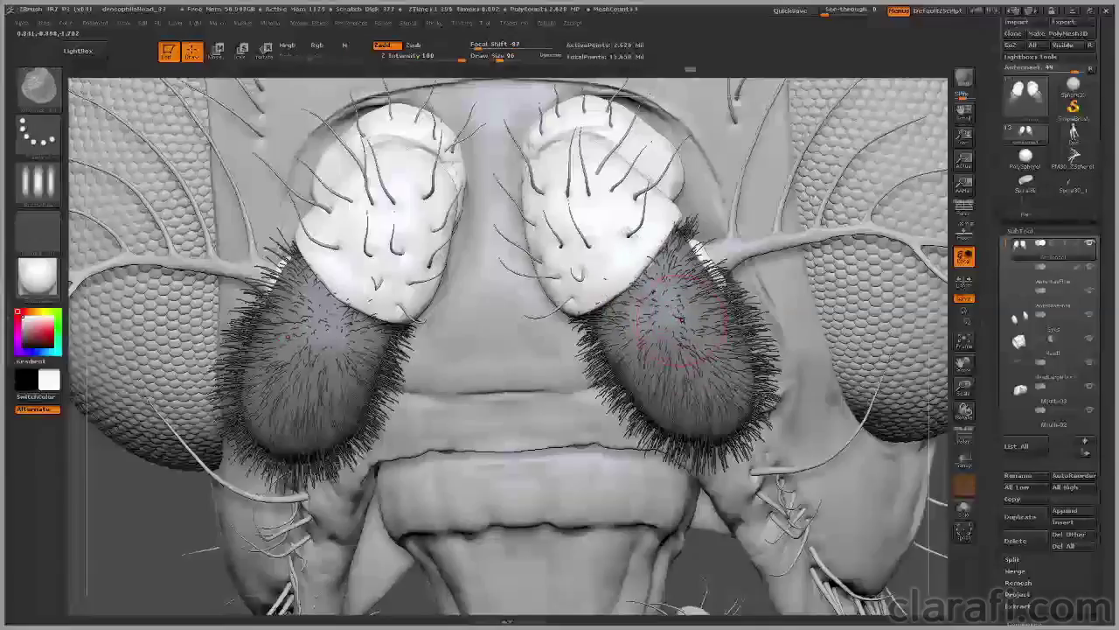
Step: Make the AntennaeFiber subtool active again and bring the whole front of the head into view
left_click(1029, 281)
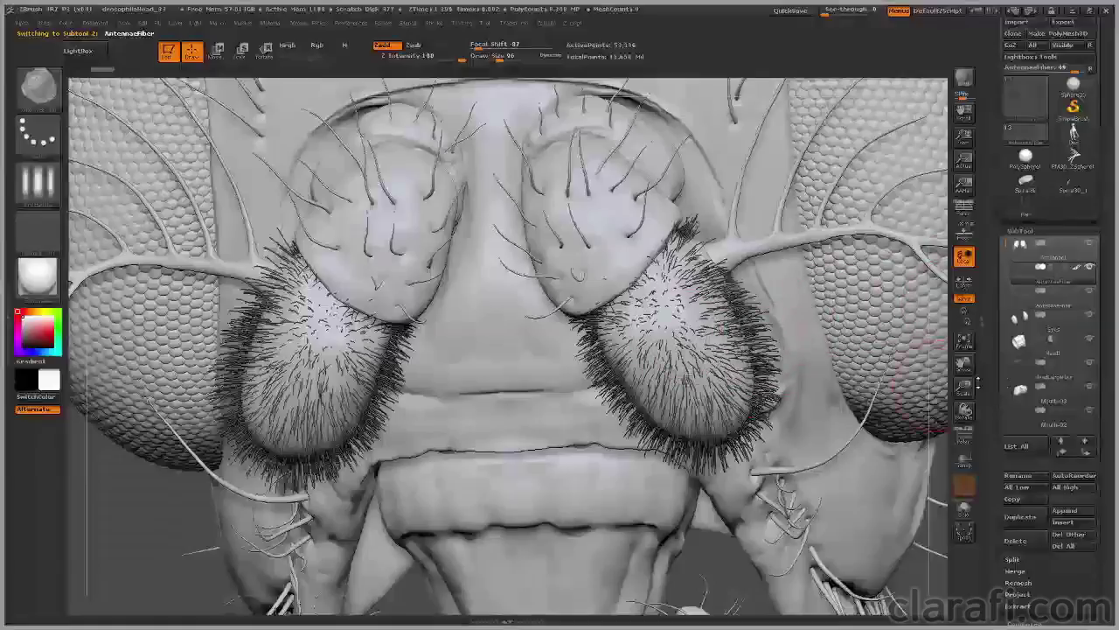
left_click_drag(964, 385, 964, 411)
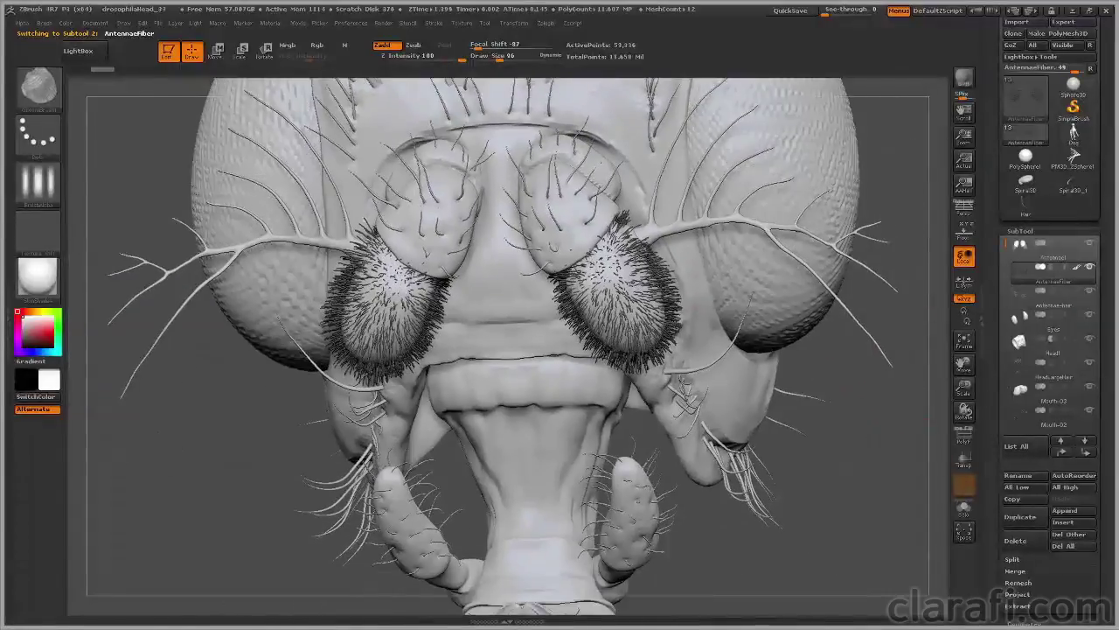